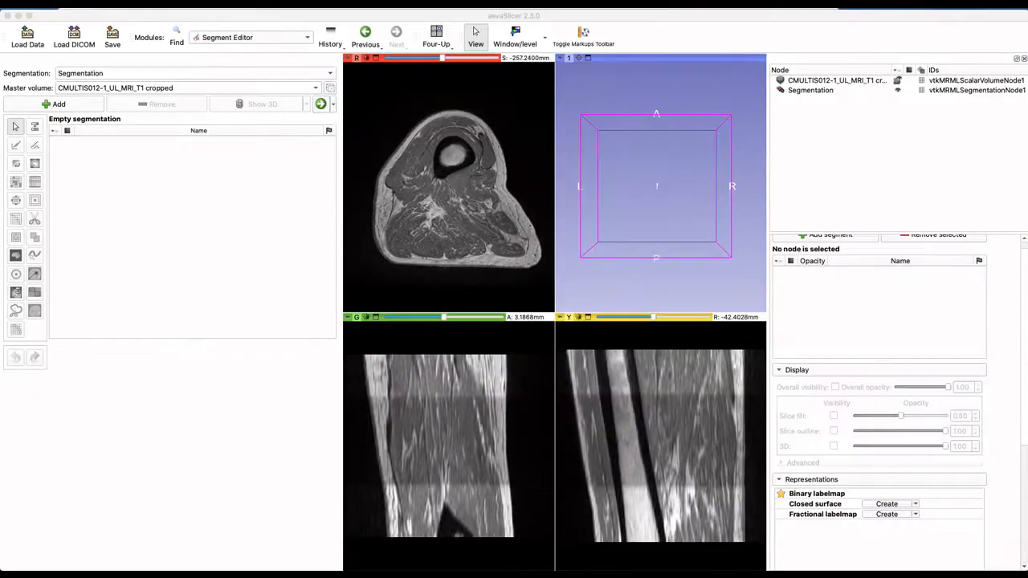
# Step: Add two segments to the segmentation and name them Femur and Background
pyautogui.click(63, 103)
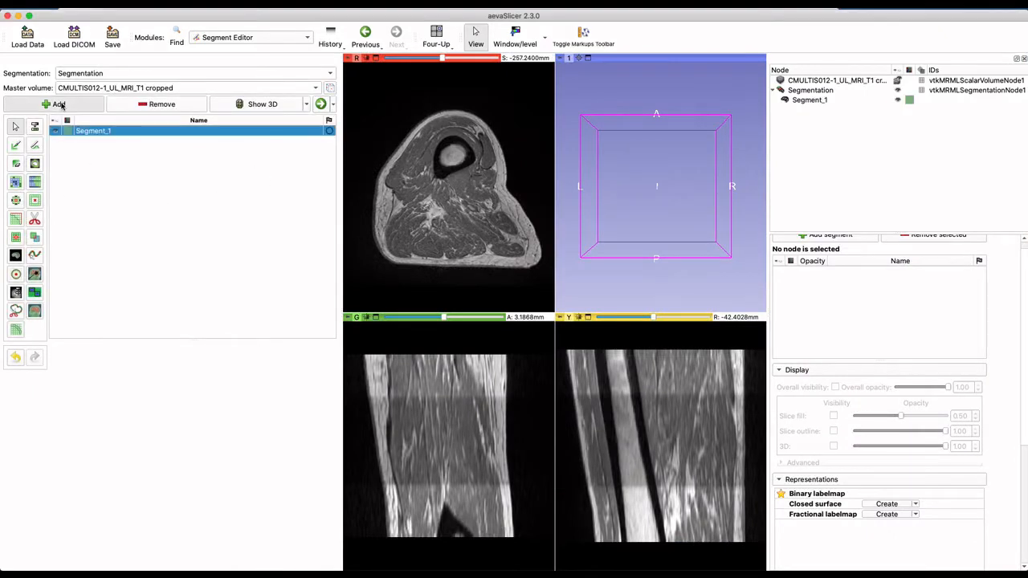
pyautogui.click(64, 103)
pyautogui.doubleClick(92, 131)
pyautogui.write('Femur')
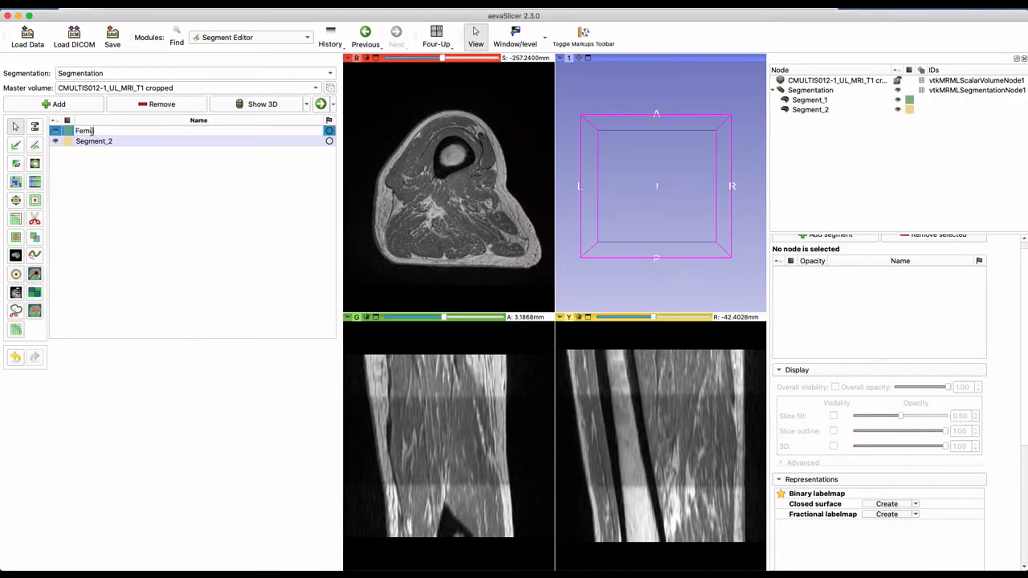
pyautogui.click(94, 141)
pyautogui.doubleClick(95, 143)
pyautogui.write('Background')
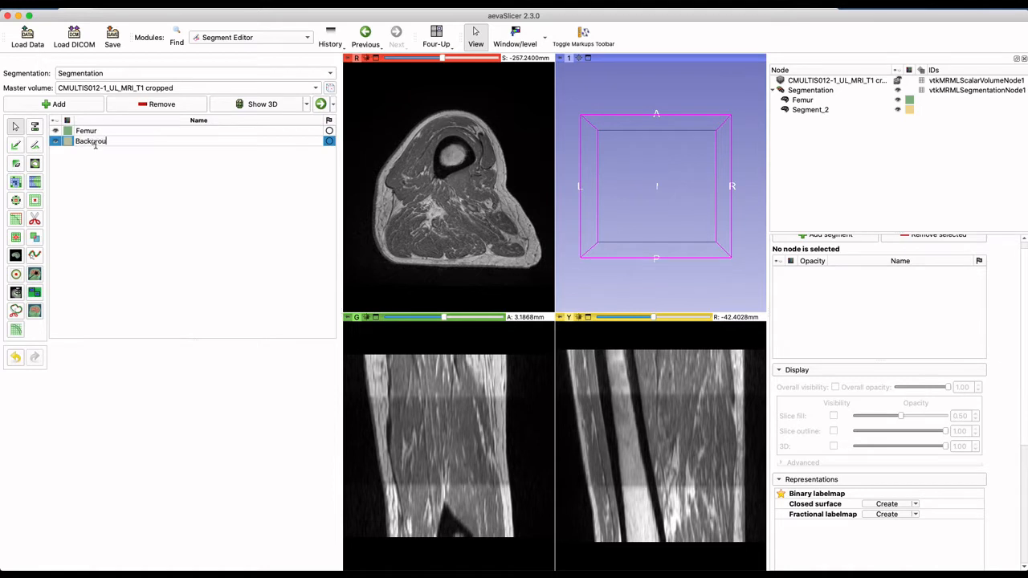
pyautogui.press('Return')
# Step: Paint the femur cross-section into the Femur segment on an axial slice, using a round brush with 10% diameter
pyautogui.click(101, 131)
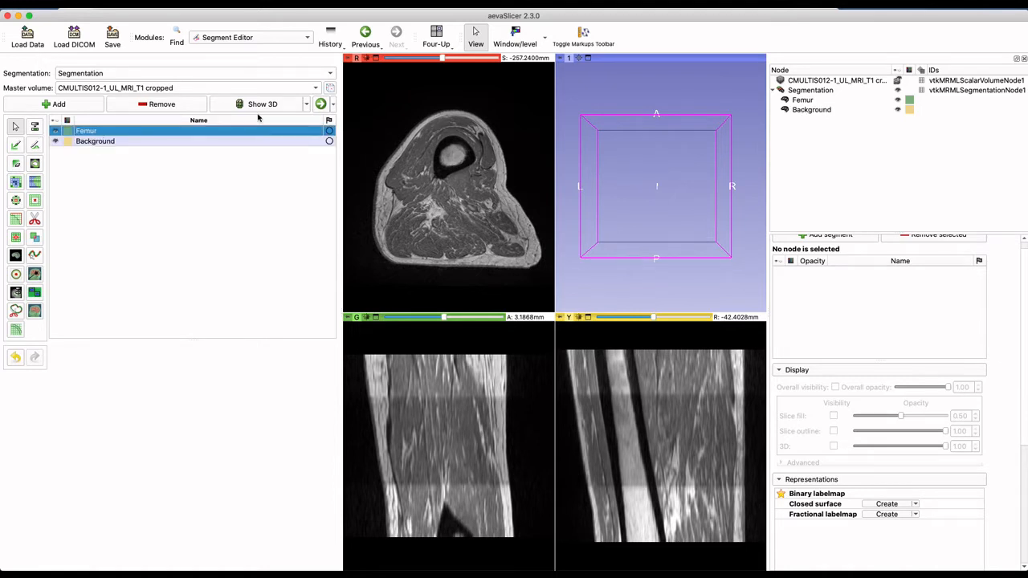
pyautogui.click(317, 105)
pyautogui.click(323, 96)
pyautogui.click(15, 144)
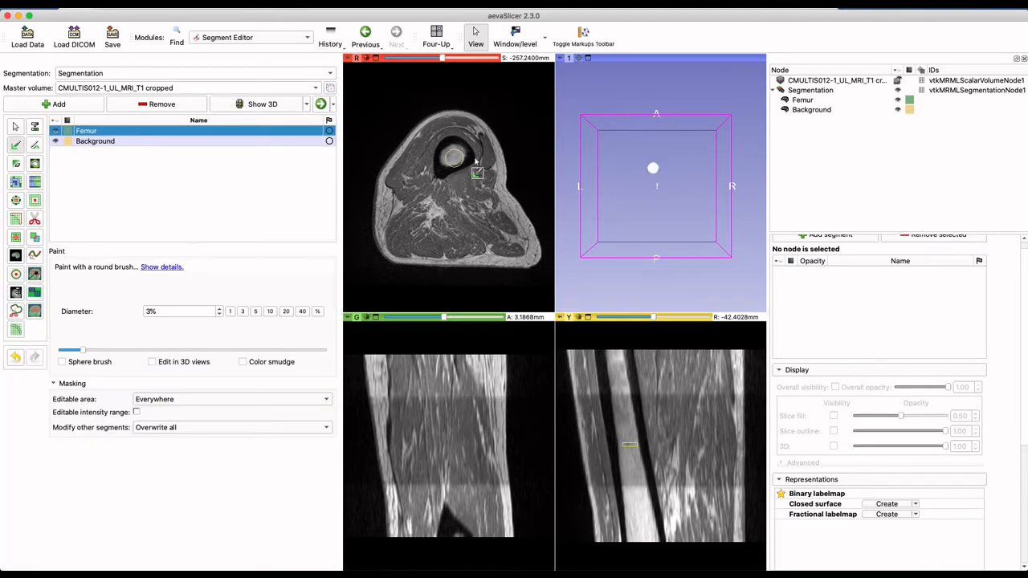
pyautogui.moveTo(765, 341); pyautogui.dragTo(910, 342)
pyautogui.moveTo(507, 169); pyautogui.dragTo(484, 194, button='middle')
pyautogui.scroll(-3, 469, 165)
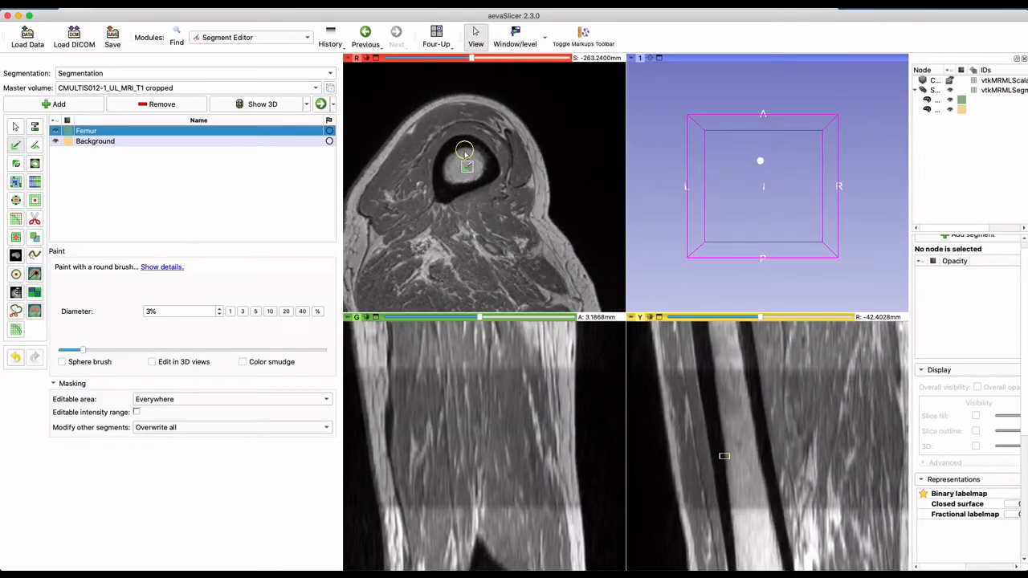
pyautogui.moveTo(491, 145); pyautogui.dragTo(454, 215, button='right')
pyautogui.click(270, 311)
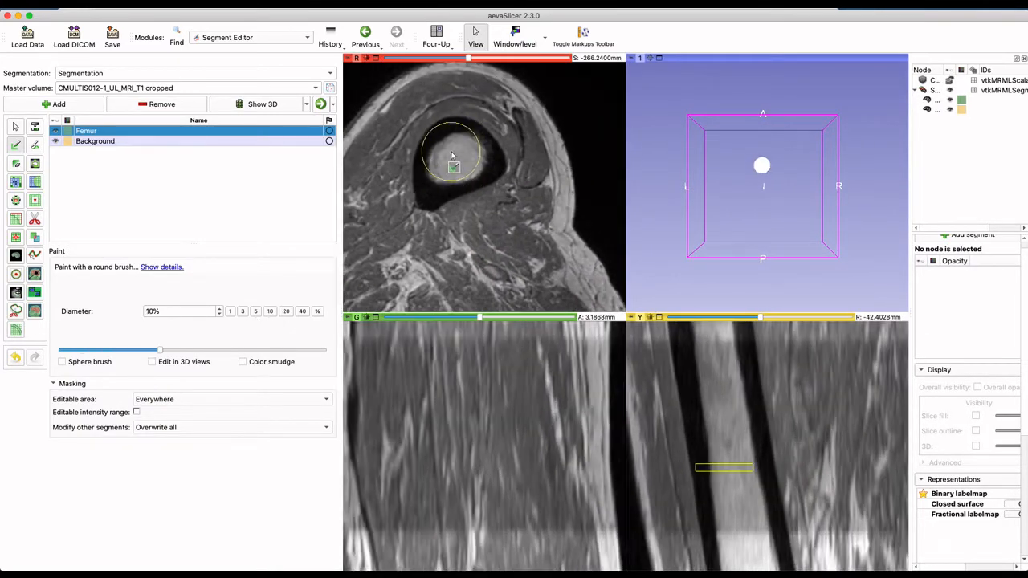
pyautogui.moveTo(454, 159)
pyautogui.mouseDown()
pyautogui.moveTo(471, 161)
pyautogui.moveTo(455, 156)
pyautogui.moveTo(451, 167)
pyautogui.mouseUp()
# Step: Paint the Femur segment over the bone on further axial slices down to the lowest one
pyautogui.scroll(-10, 452, 168)
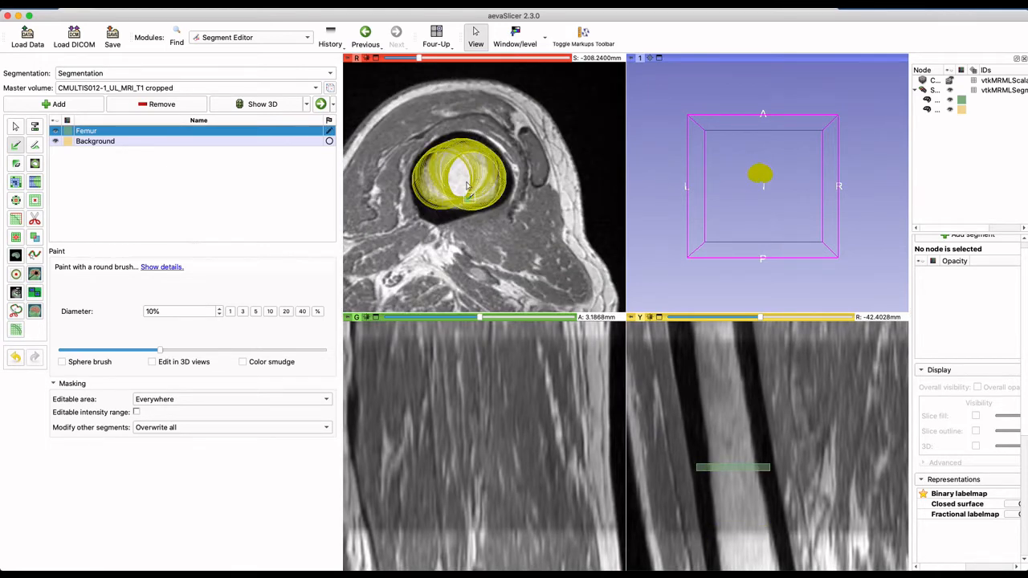
pyautogui.moveTo(447, 186)
pyautogui.mouseDown()
pyautogui.moveTo(458, 173)
pyautogui.moveTo(466, 185)
pyautogui.moveTo(430, 197)
pyautogui.moveTo(462, 173)
pyautogui.moveTo(478, 189)
pyautogui.moveTo(474, 205)
pyautogui.moveTo(449, 199)
pyautogui.moveTo(454, 193)
pyautogui.moveTo(452, 207)
pyautogui.mouseUp()
pyautogui.scroll(-9, 450, 186)
pyautogui.scroll(9, 444, 186)
pyautogui.scroll(-9, 449, 186)
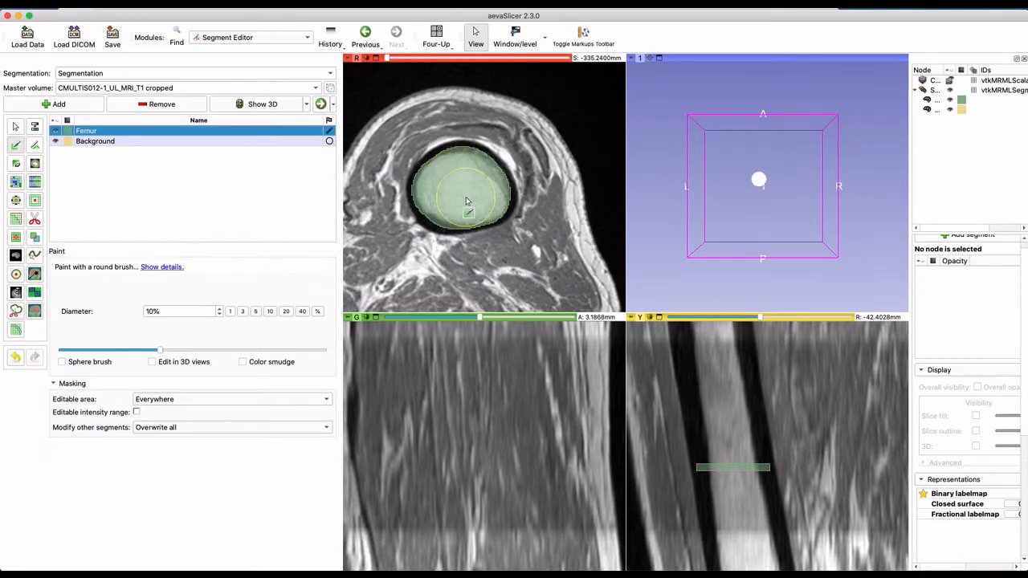
pyautogui.scroll(20, 451, 210)
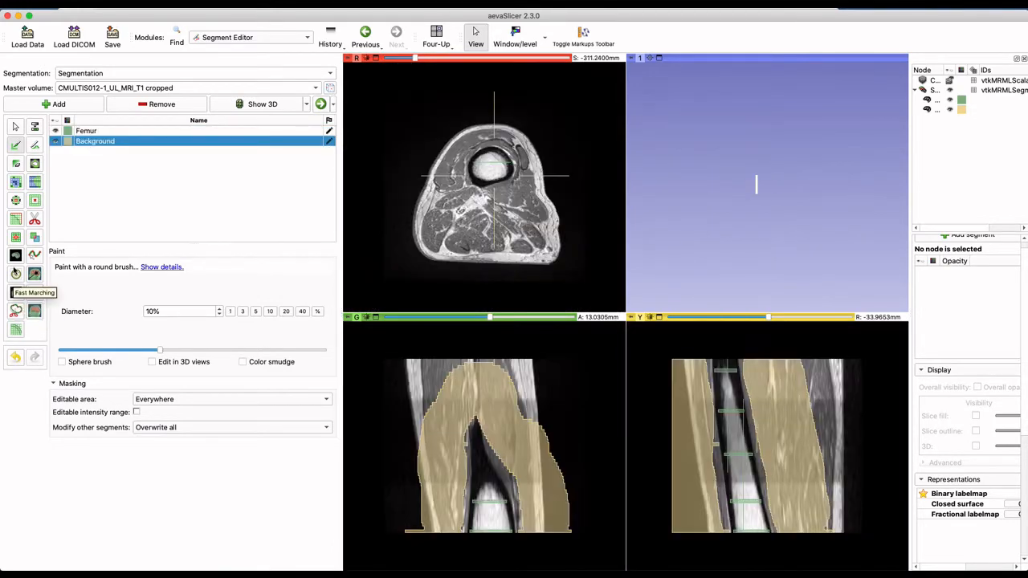
# Step: Initialize Grow from seeds using the painted Femur and Background seeds
pyautogui.click(15, 181)
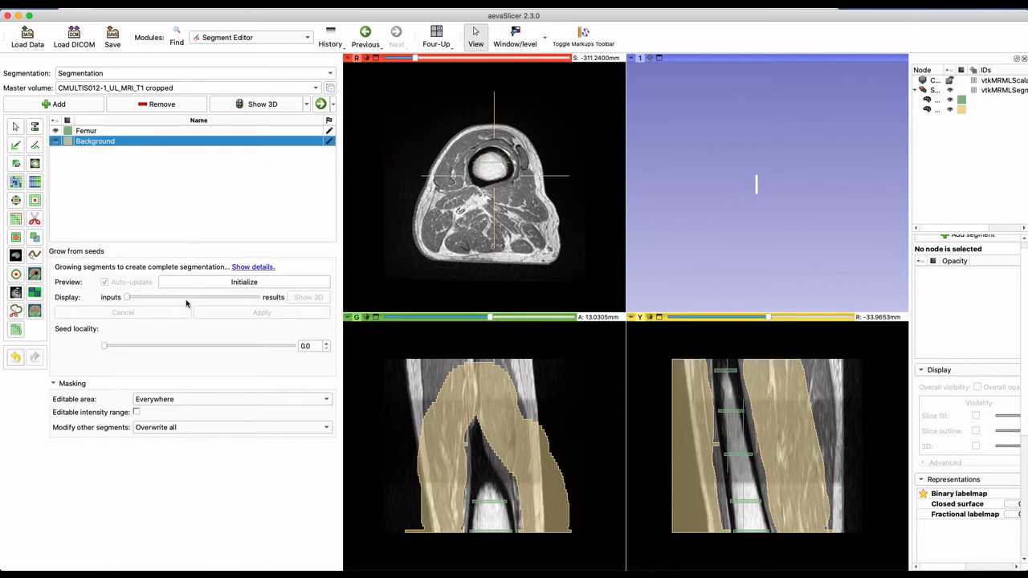
pyautogui.click(243, 282)
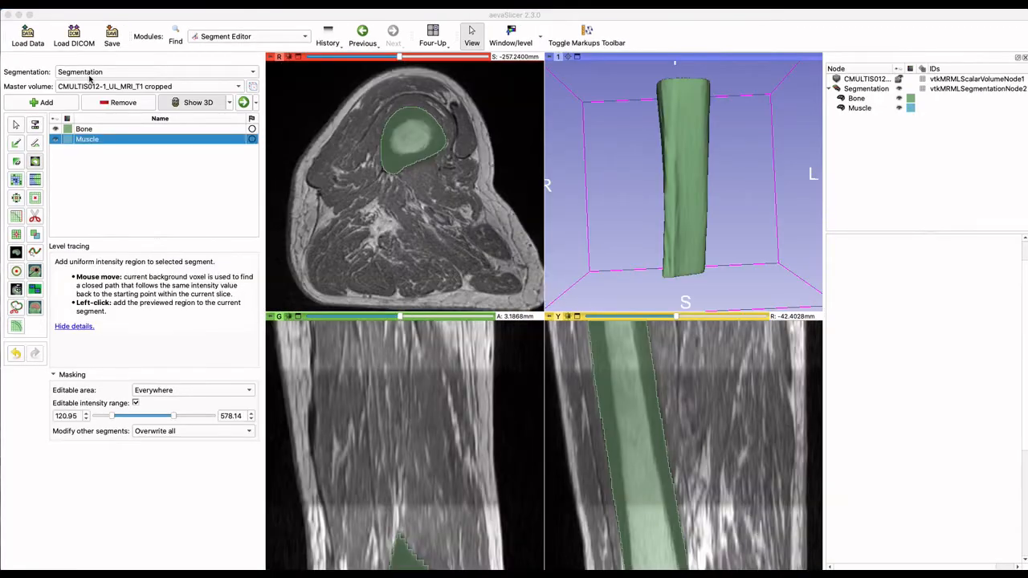
# Step: Add the muscle region to the Muscle segment with Level tracing on the current axial slice and the lowest axial slice
pyautogui.click(34, 168)
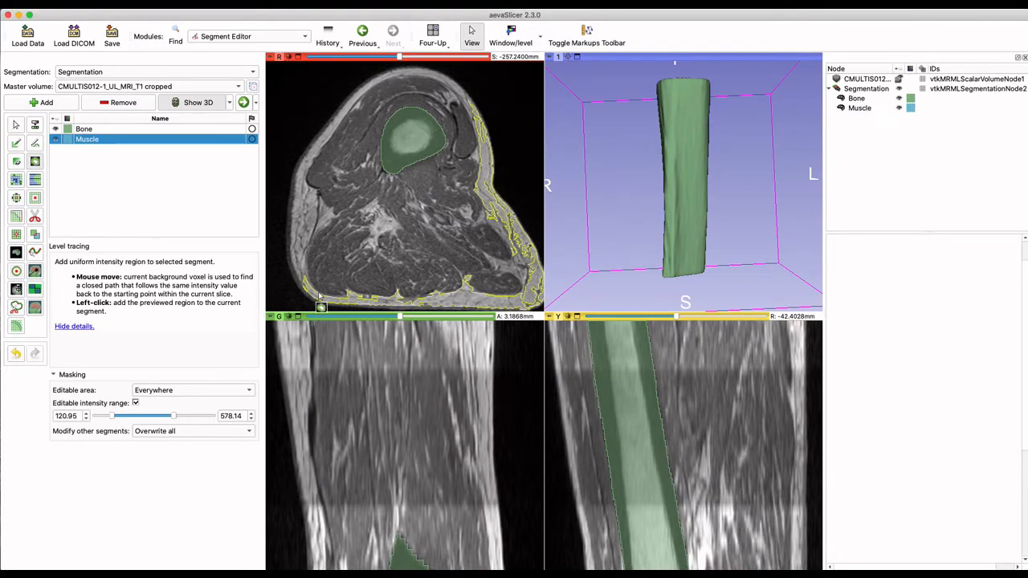
pyautogui.click(313, 193)
pyautogui.scroll(-10, 394, 241)
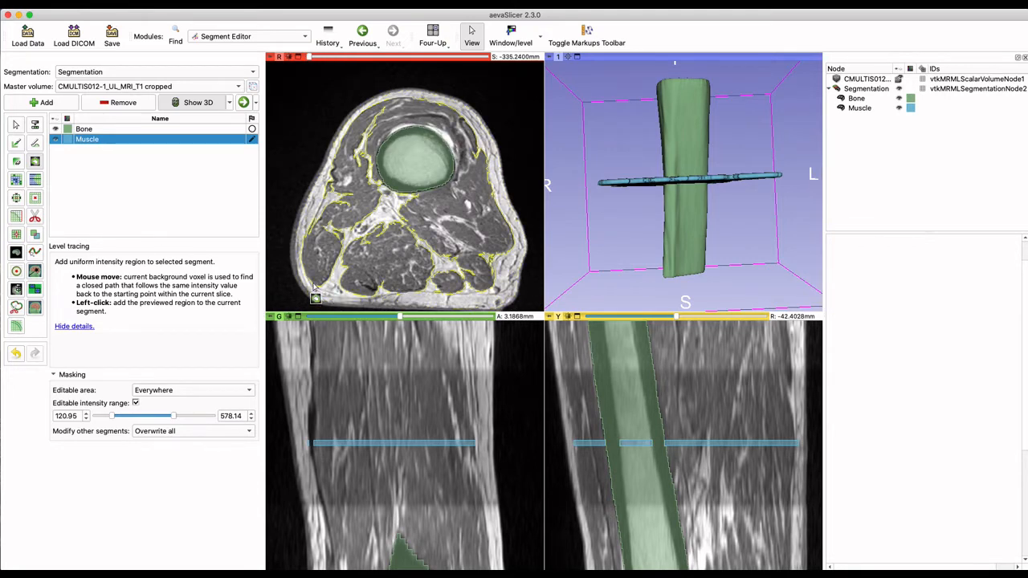
pyautogui.click(314, 286)
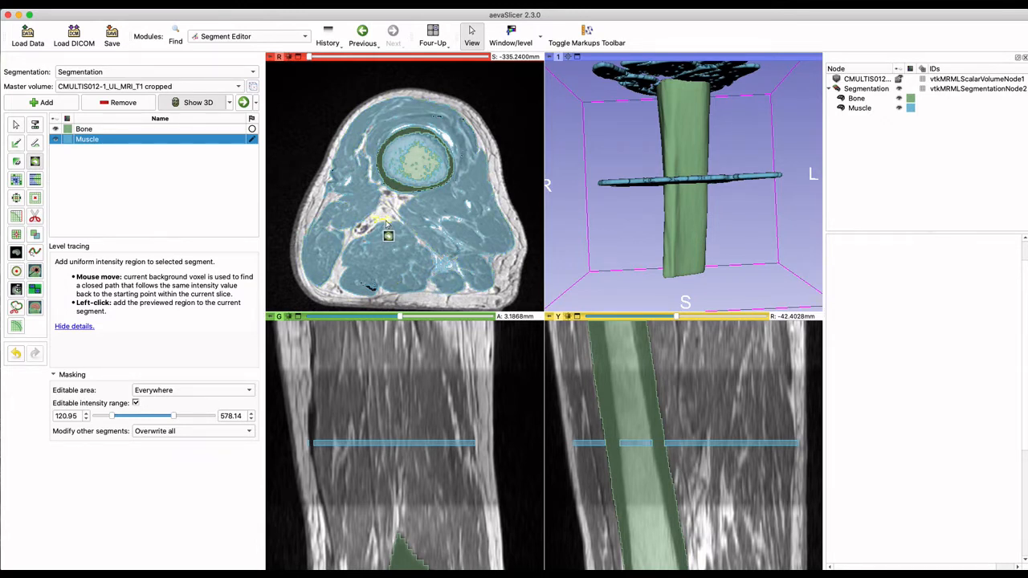
# Step: Level-trace the muscle outline on the uppermost axial slice and on two intermediate slices at about -239 and -272 mm
pyautogui.scroll(10, 401, 225)
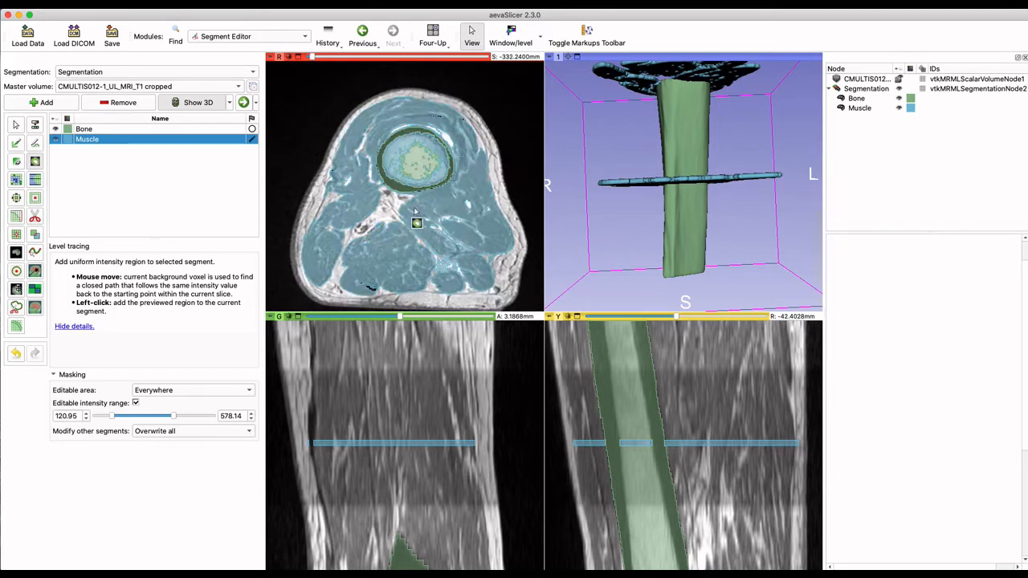
pyautogui.scroll(18, 416, 211)
pyautogui.click(461, 180)
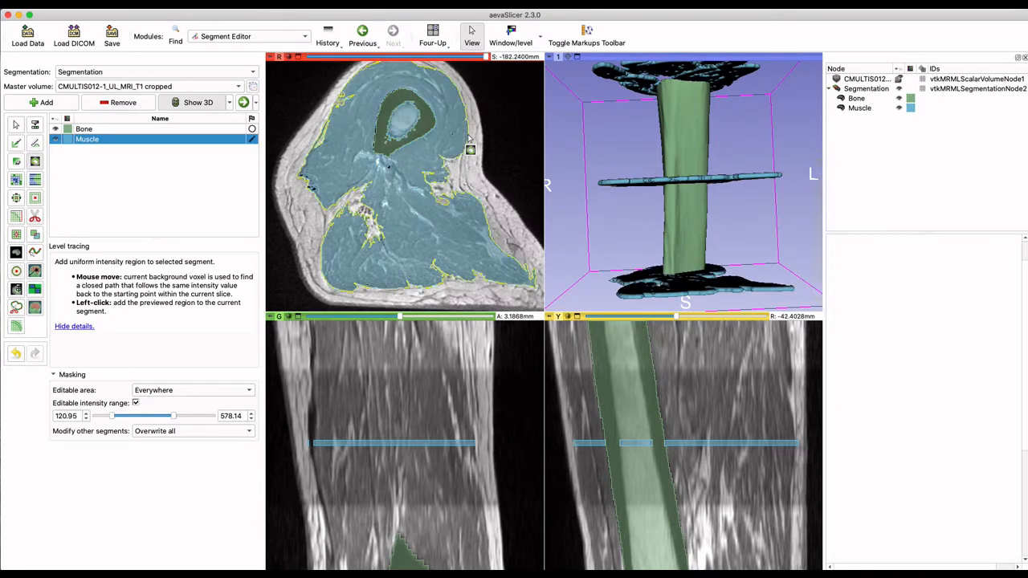
pyautogui.scroll(5, 344, 236)
pyautogui.click(376, 236)
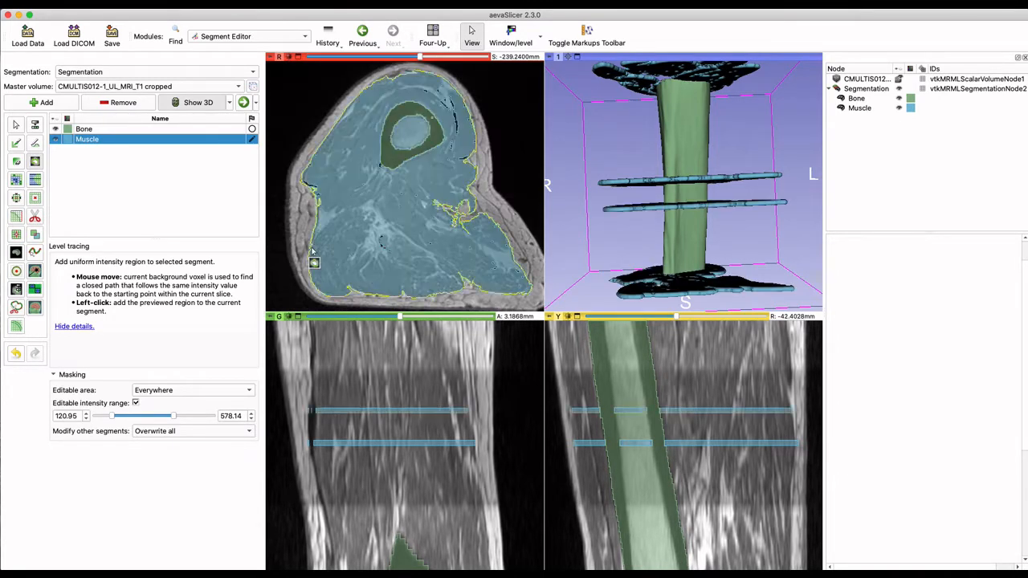
pyautogui.scroll(-16, 330, 201)
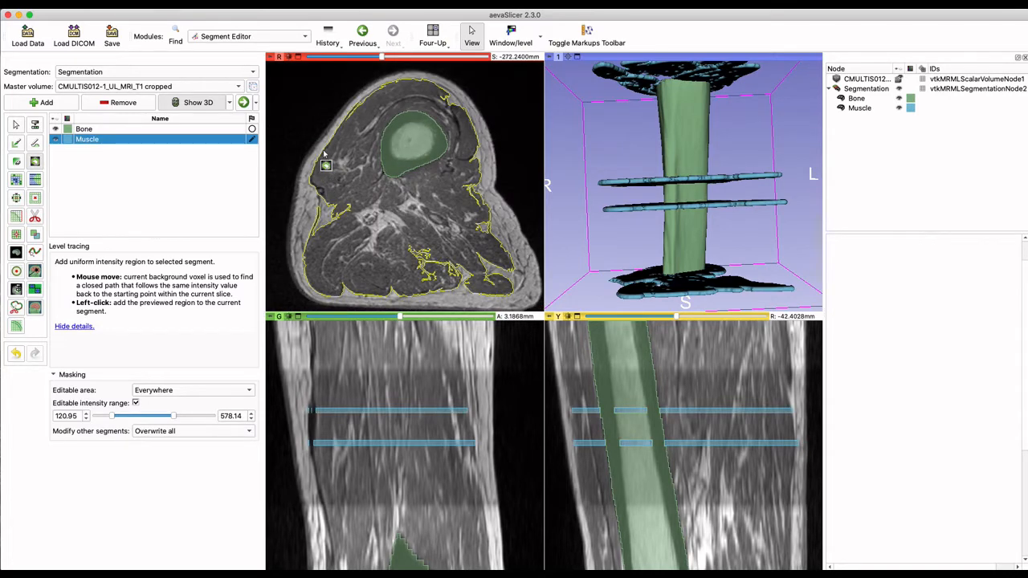
pyautogui.click(398, 232)
# Step: Set the upper editable intensity limit to 652.47 and level-trace the muscle on the axial slice at -317.24 mm
pyautogui.scroll(-8, 398, 232)
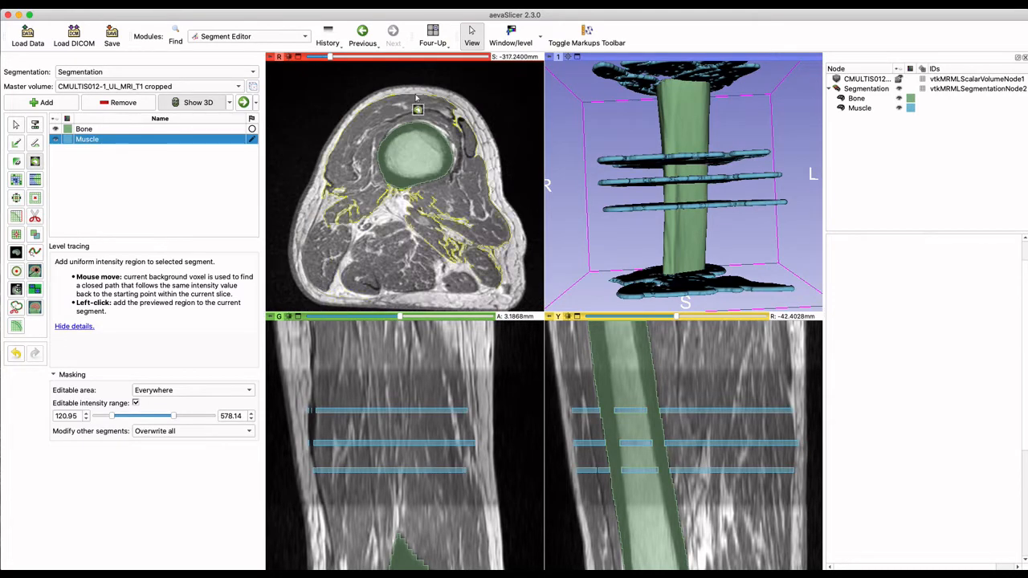
pyautogui.moveTo(173, 416); pyautogui.dragTo(185, 416)
pyautogui.click(326, 178)
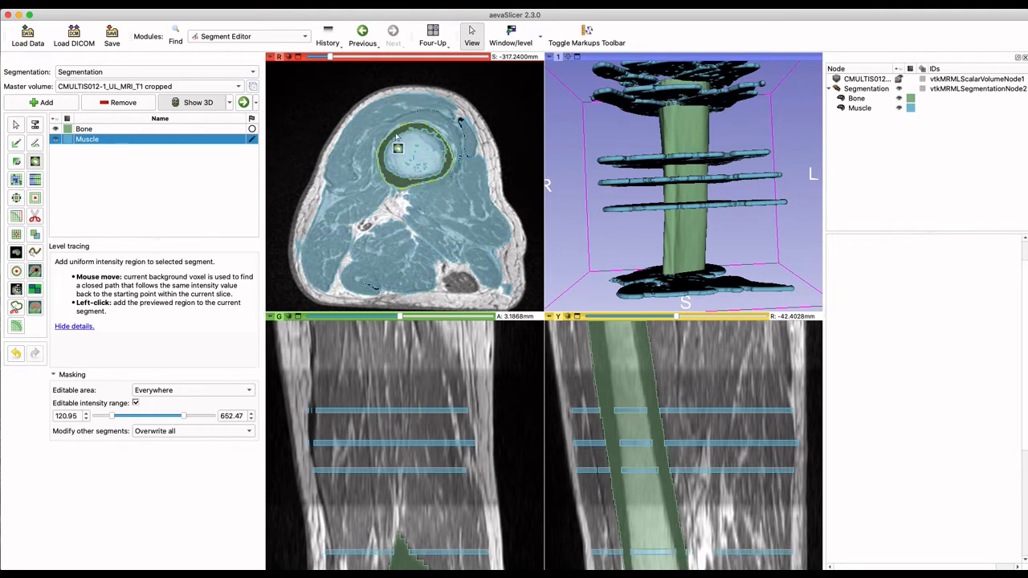
# Step: Paint the unfilled gap in the muscle below the bone on the axial slice, using a 3% brush
pyautogui.click(16, 143)
pyautogui.click(165, 335)
pyautogui.moveTo(392, 221)
pyautogui.mouseDown()
pyautogui.moveTo(406, 197)
pyautogui.moveTo(353, 257)
pyautogui.mouseUp()
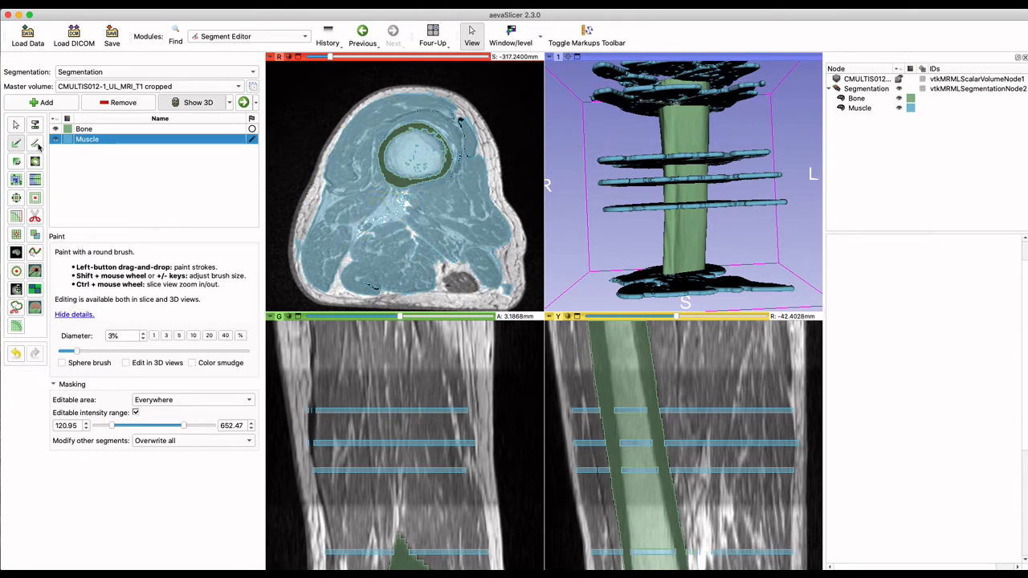
# Step: Hide the Bone segment and apply Fill between slices to the Muscle segment, previewing the interpolation in 3D
pyautogui.click(32, 185)
pyautogui.click(55, 129)
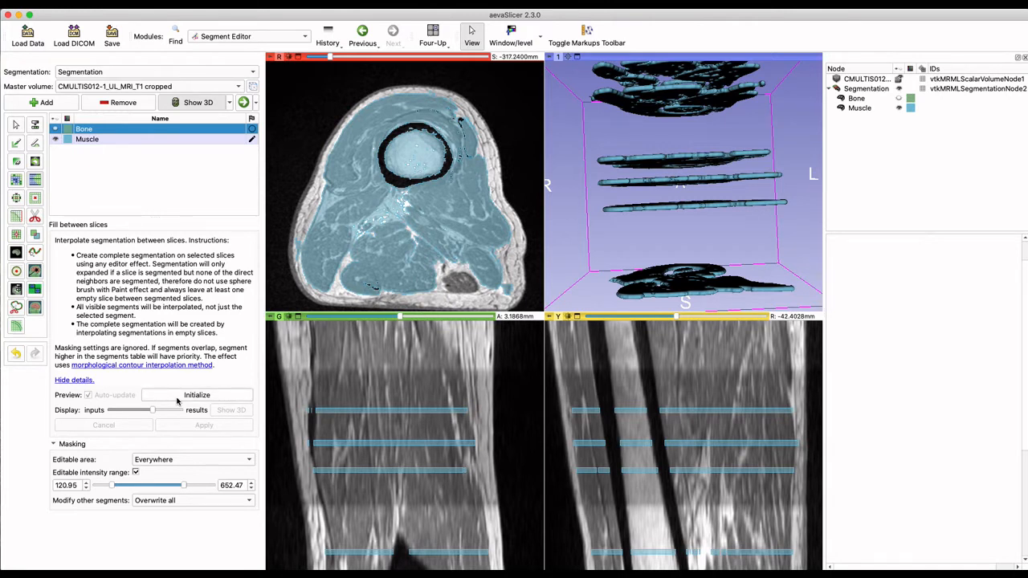
pyautogui.click(178, 396)
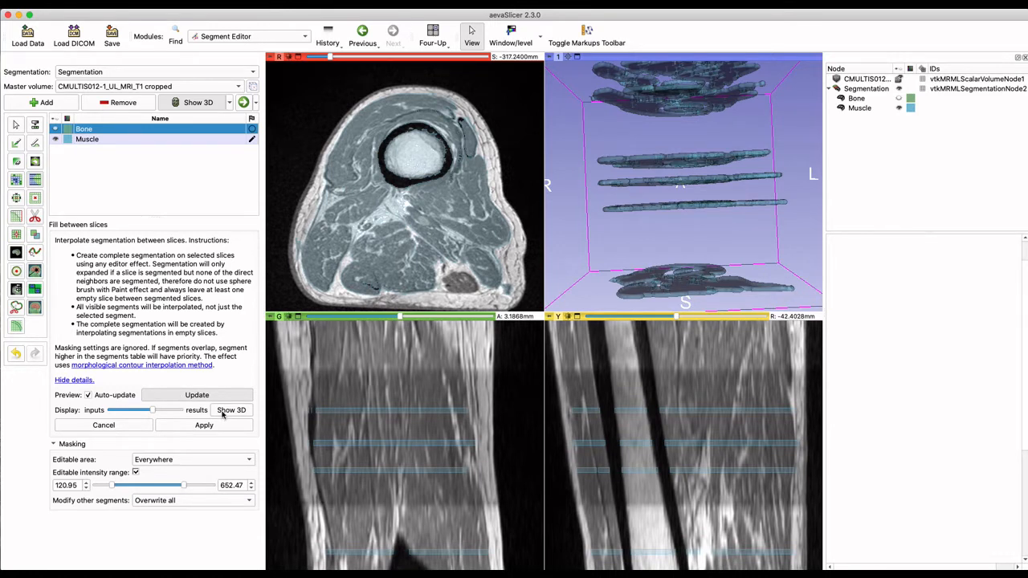
pyautogui.click(228, 411)
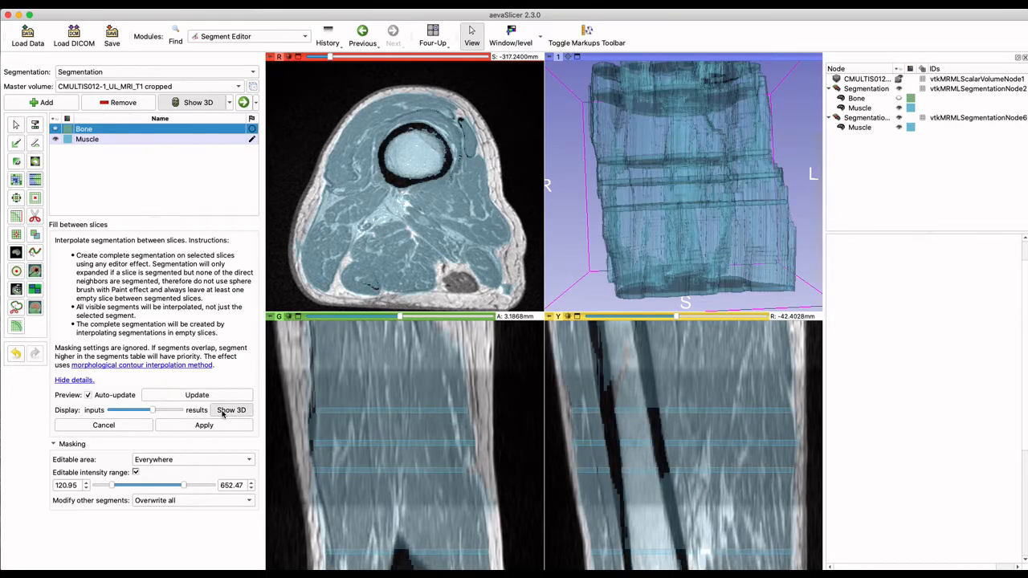
pyautogui.click(183, 429)
pyautogui.moveTo(744, 205)
pyautogui.mouseDown()
pyautogui.moveTo(732, 294)
pyautogui.moveTo(741, 309)
pyautogui.moveTo(755, 297)
pyautogui.moveTo(742, 221)
pyautogui.moveTo(749, 270)
pyautogui.moveTo(758, 217)
pyautogui.mouseUp()
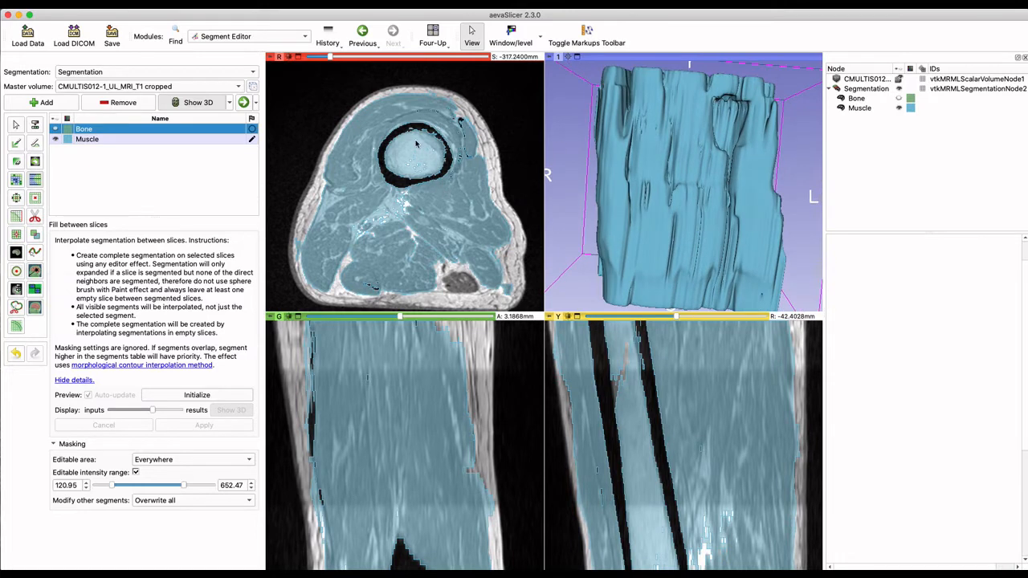
# Step: Apply the Subtract logical operator to the Bone segment with Muscle as the subtracted segment
pyautogui.click(34, 234)
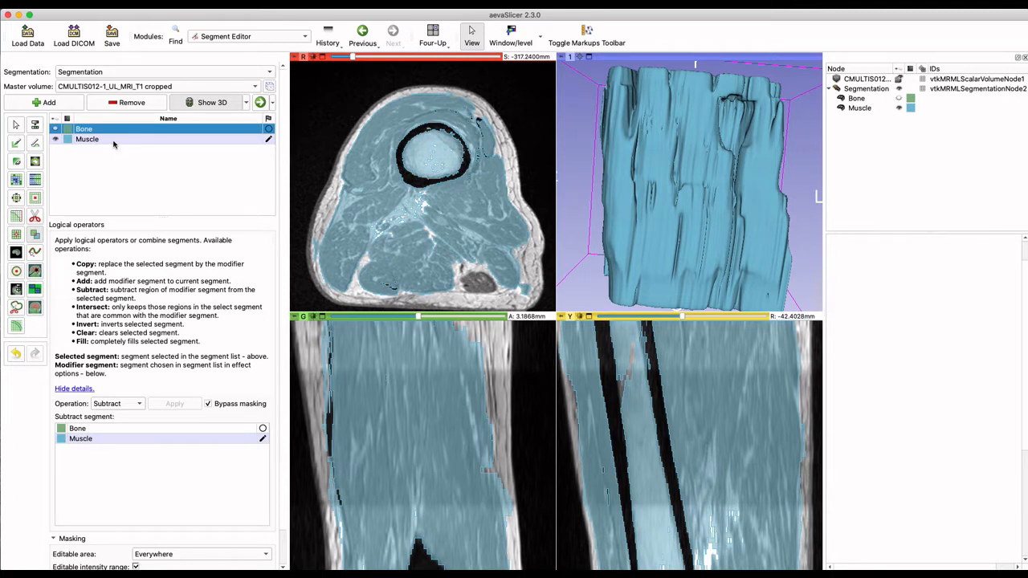
pyautogui.click(135, 442)
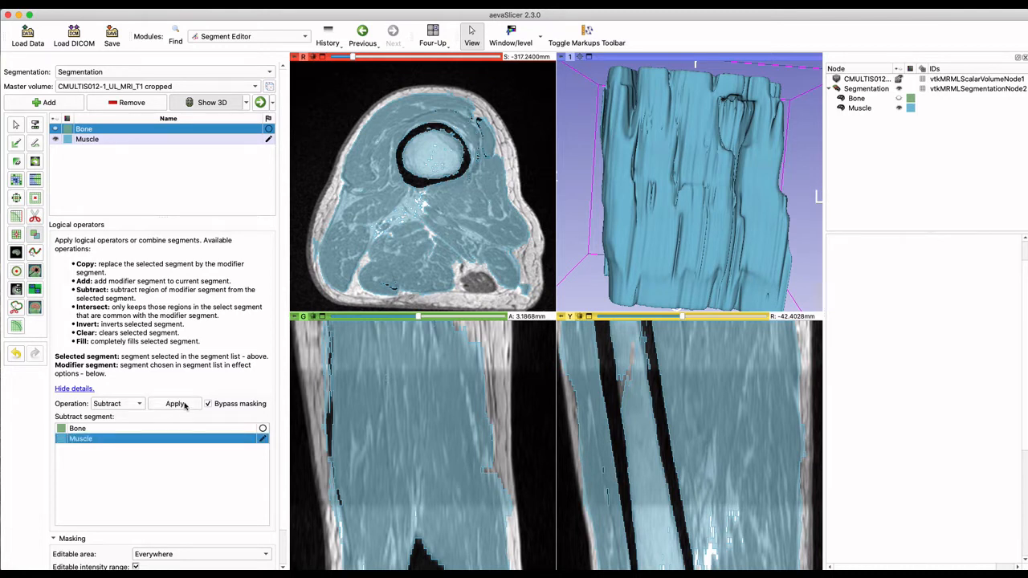
pyautogui.click(182, 404)
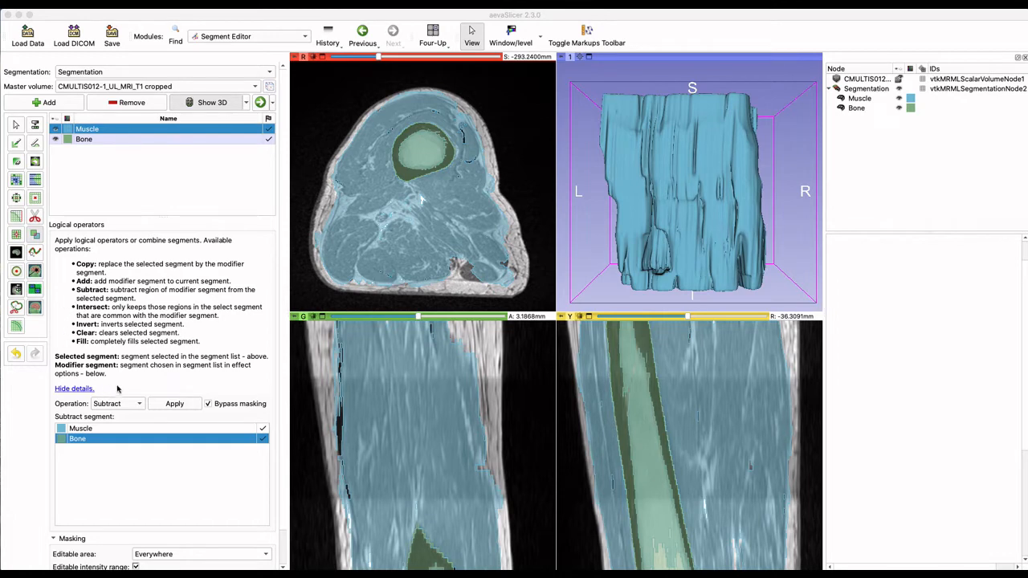
# Step: Subtract the Bone segment from the Muscle segment, then toggle the Bone's visibility to inspect the cavity in 3D
pyautogui.click(160, 407)
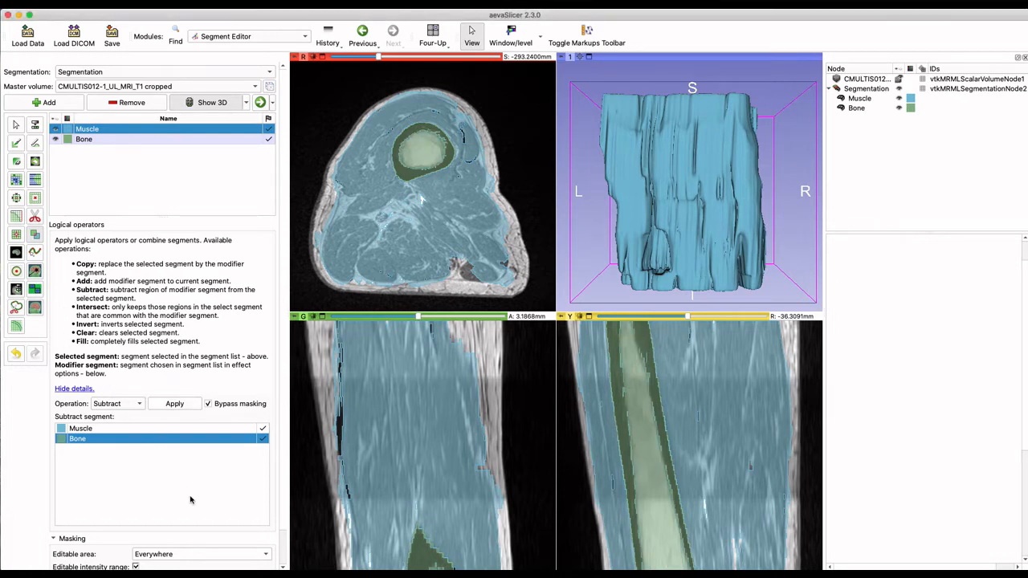
pyautogui.moveTo(647, 126); pyautogui.dragTo(646, 230)
pyautogui.click(55, 139)
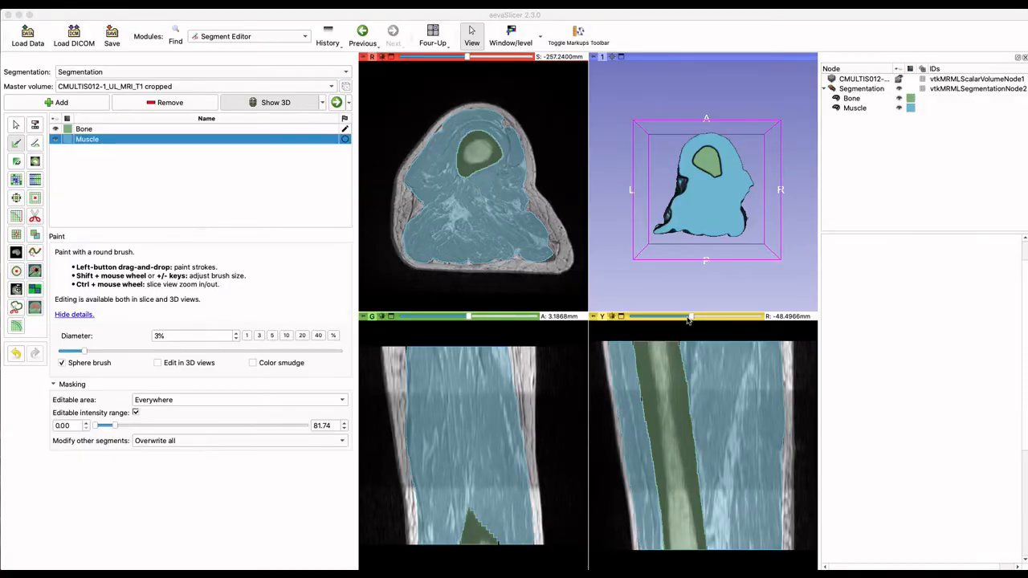
# Step: Add a third segment for the Logical operators effect and restrict its editable area to Outside all visible segments
pyautogui.click(17, 126)
pyautogui.click(36, 235)
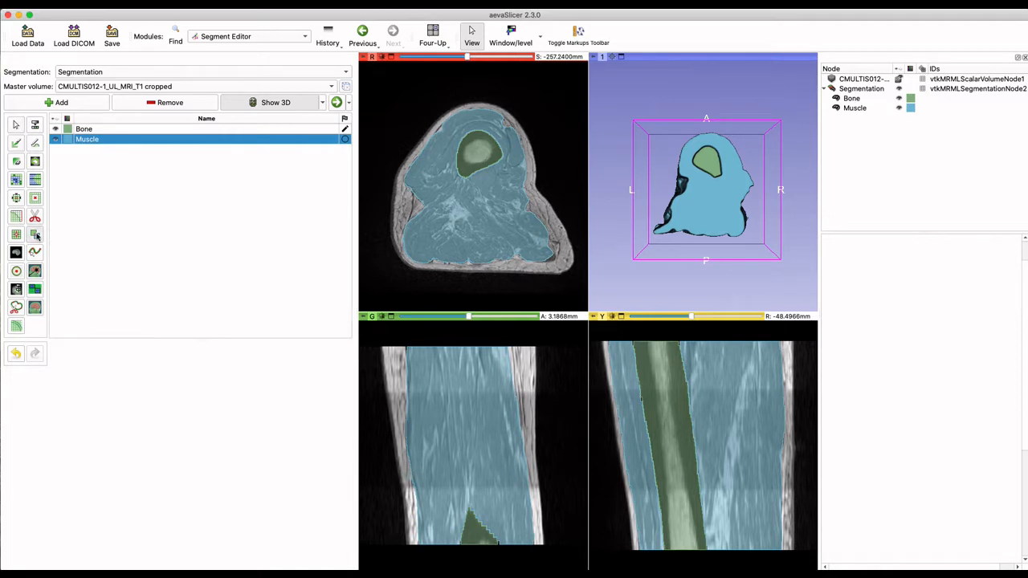
pyautogui.click(86, 103)
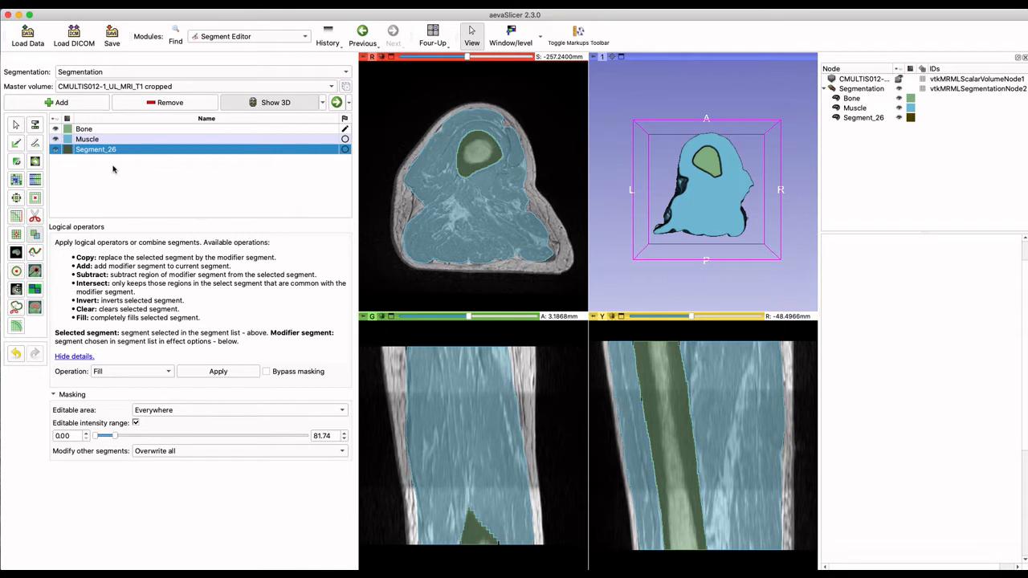
pyautogui.click(150, 411)
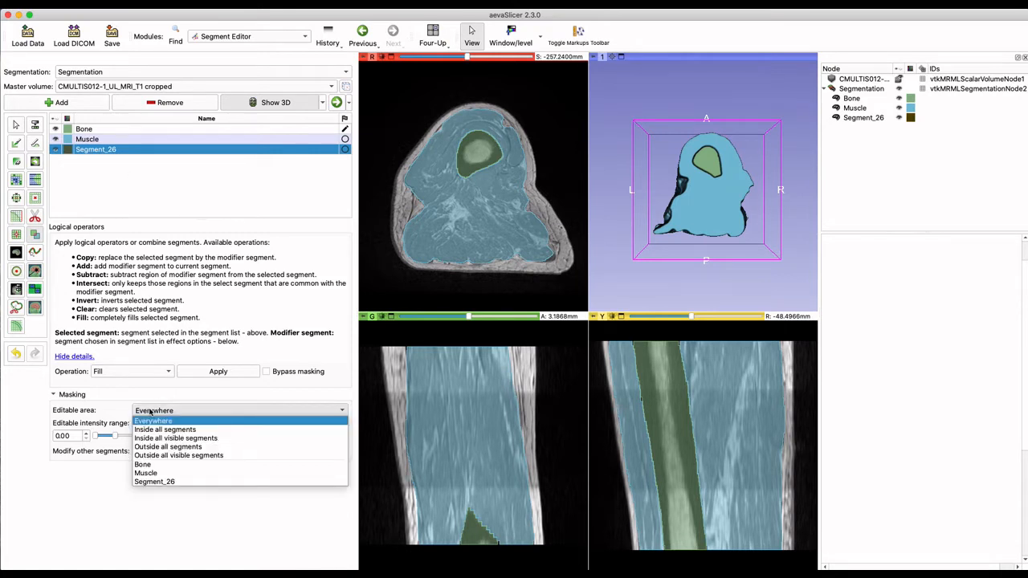
pyautogui.click(153, 456)
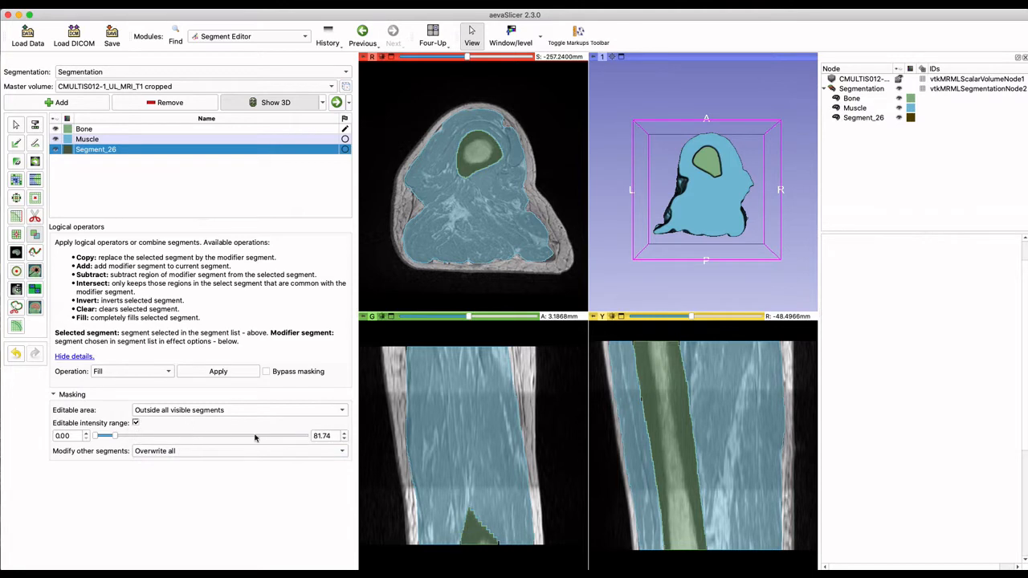
# Step: Fill the third segment with the background voxels, limiting the editable intensity range to 0.00–94.99
pyautogui.moveTo(115, 437); pyautogui.dragTo(122, 437)
pyautogui.click(250, 376)
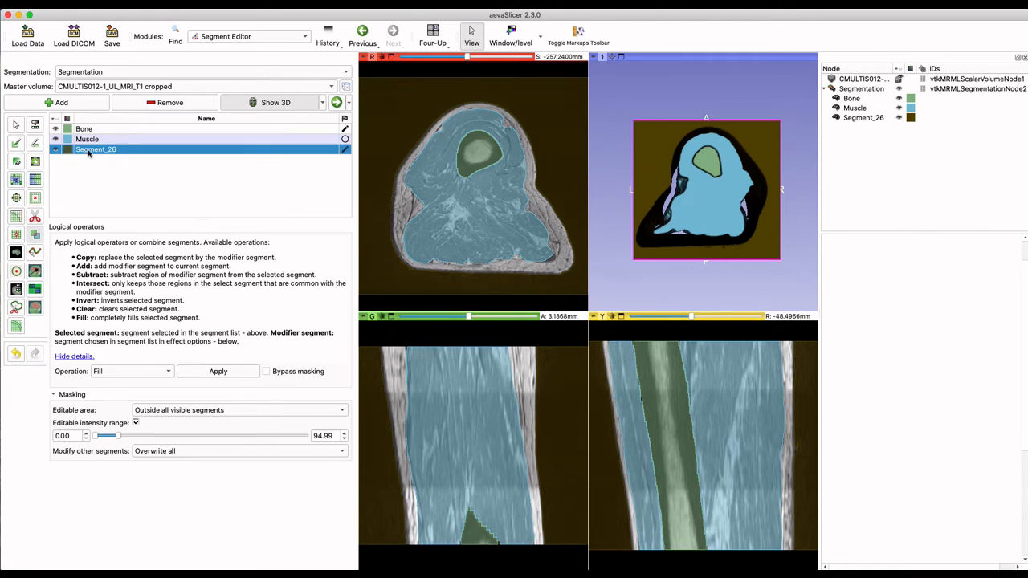
# Step: Add a fourth segment coloured orange (#ff962c) and fill it using an editable intensity range of 0.00–866.00
pyautogui.click(84, 109)
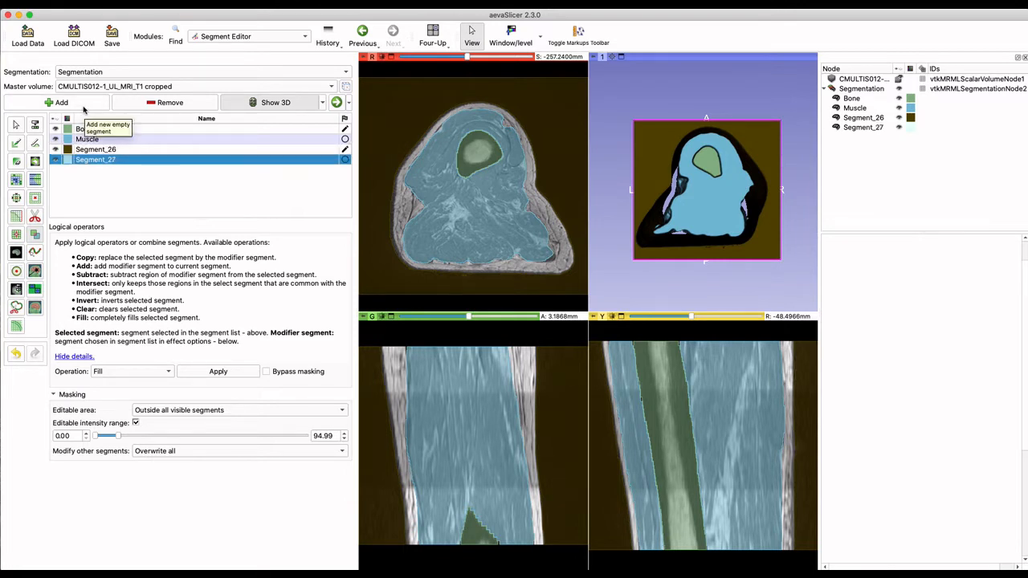
pyautogui.moveTo(119, 435); pyautogui.dragTo(305, 437)
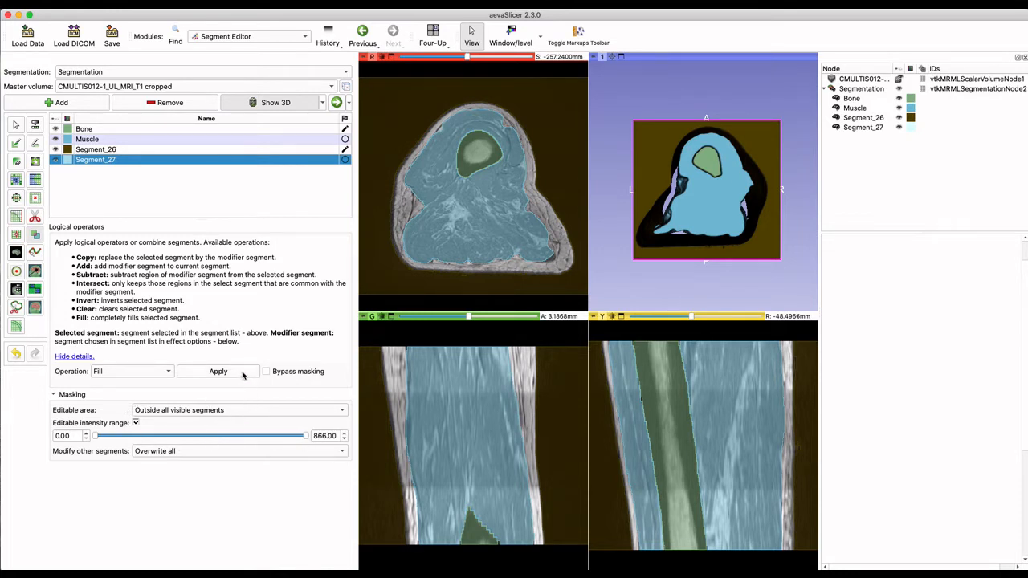
pyautogui.doubleClick(67, 160)
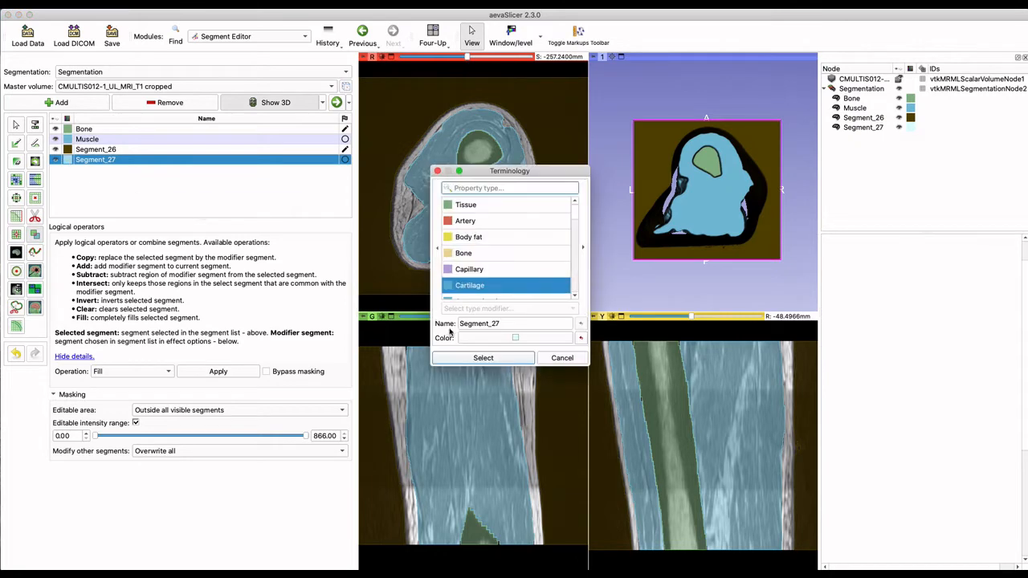
pyautogui.click(515, 337)
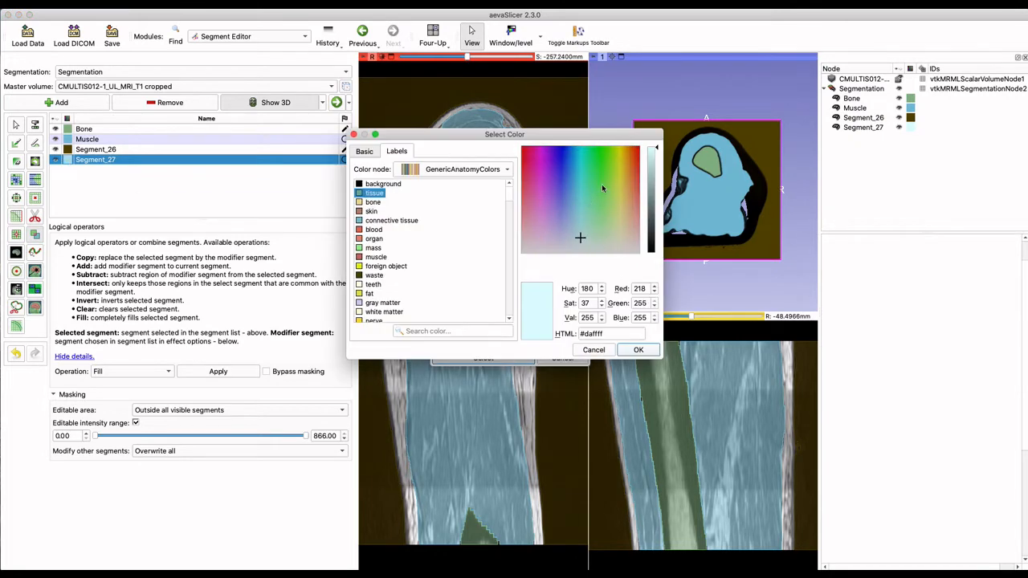
pyautogui.click(631, 166)
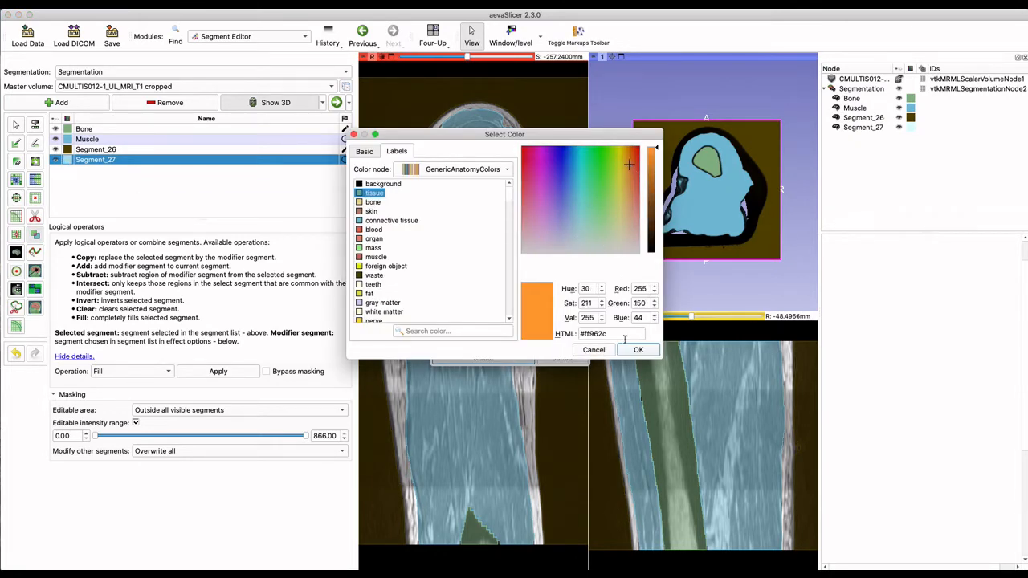
pyautogui.click(639, 349)
pyautogui.click(530, 365)
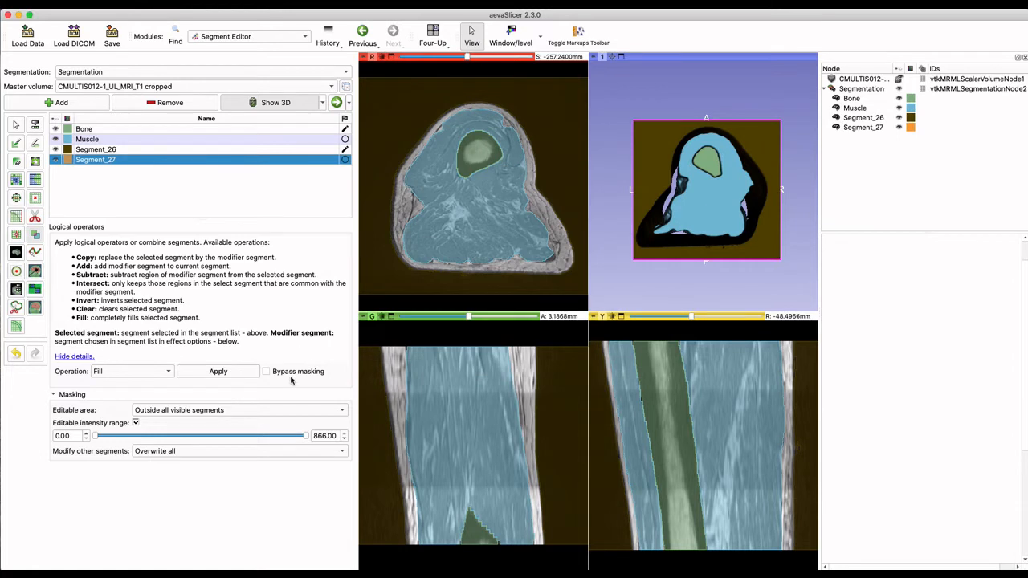
pyautogui.click(245, 374)
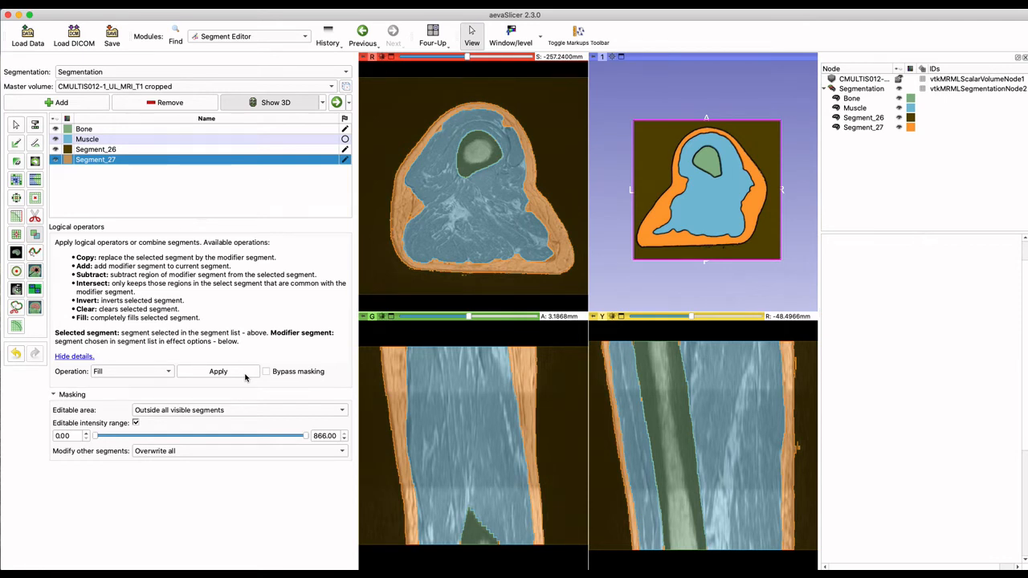
# Step: Hide the background segment and toggle the Muscle and Bone segments to inspect the orange outer tissue in 3D
pyautogui.click(55, 150)
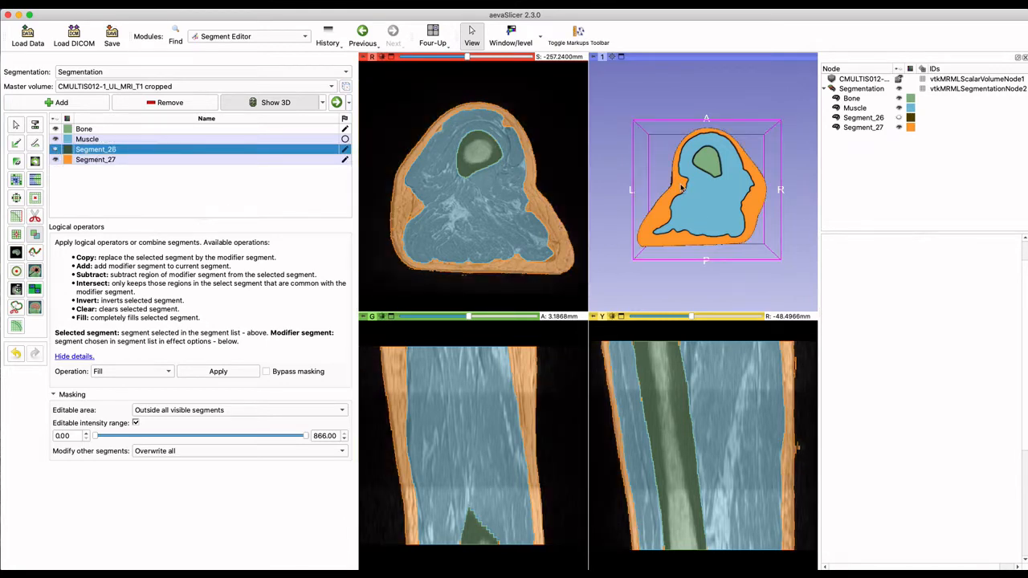
pyautogui.moveTo(674, 201); pyautogui.dragTo(642, 200)
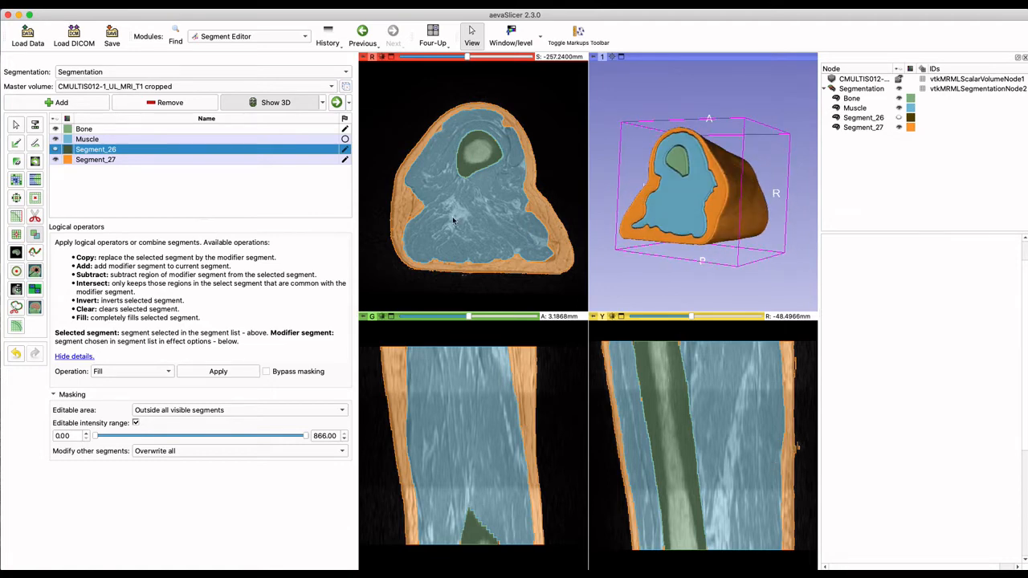
pyautogui.click(57, 138)
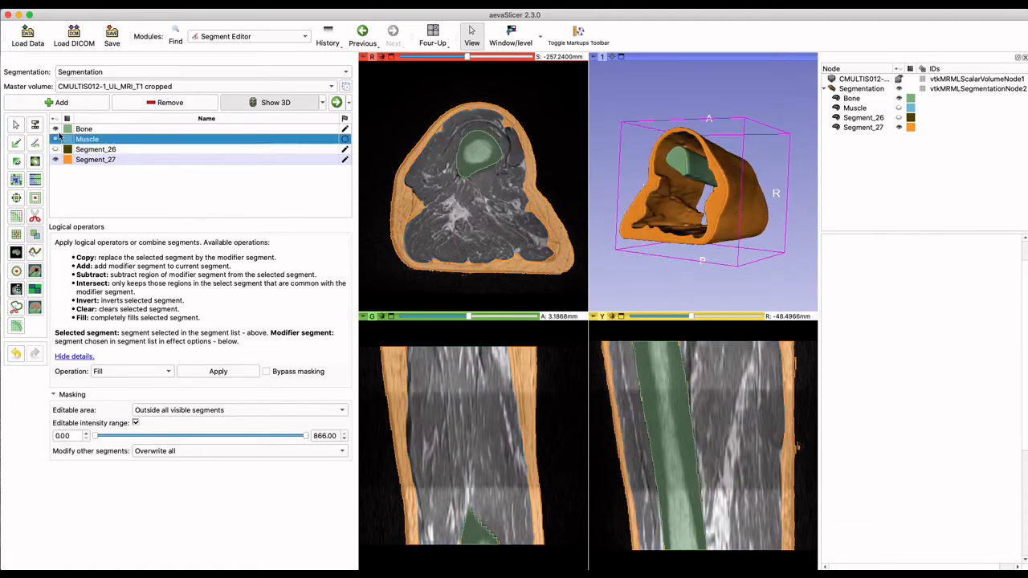
pyautogui.click(56, 129)
pyautogui.click(57, 129)
pyautogui.click(56, 139)
# Step: Rename the orange segment SkinFat and remove the background segment
pyautogui.doubleClick(92, 161)
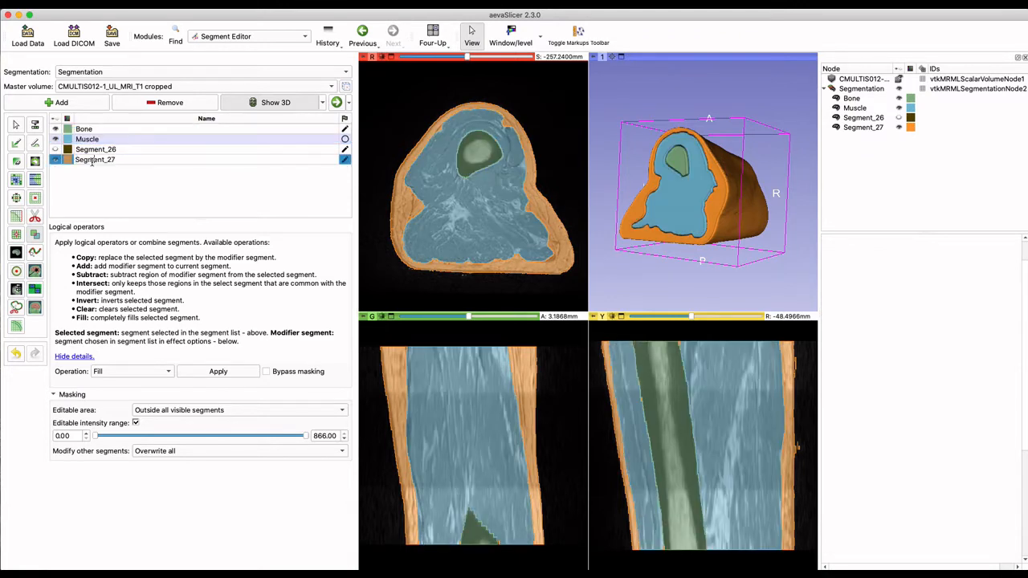
pyautogui.write('SkinFat')
pyautogui.press('Return')
pyautogui.click(96, 149)
pyautogui.click(129, 105)
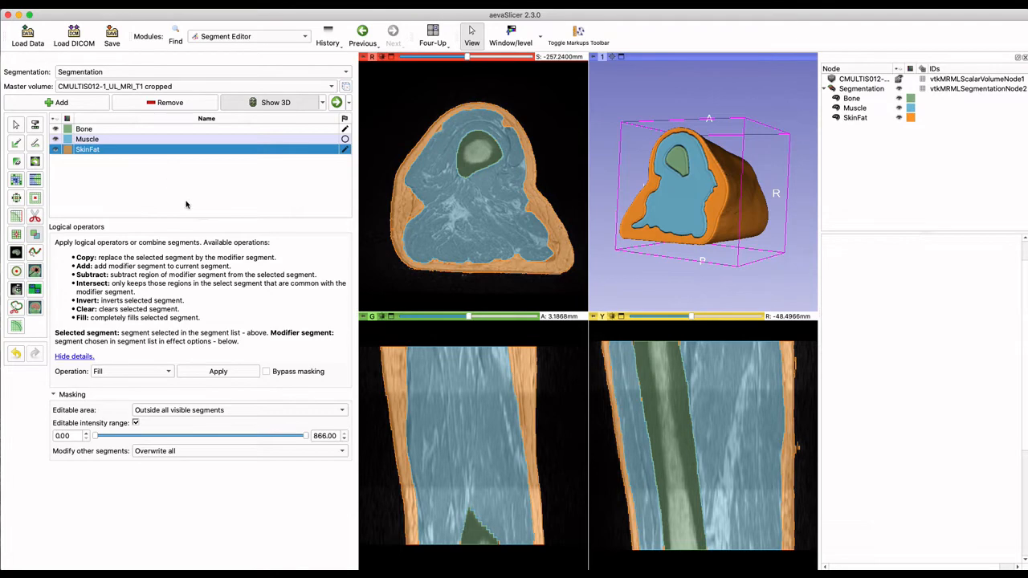
# Step: Apply joint smoothing with a factor of 0.20 to all visible segments
pyautogui.click(613, 71)
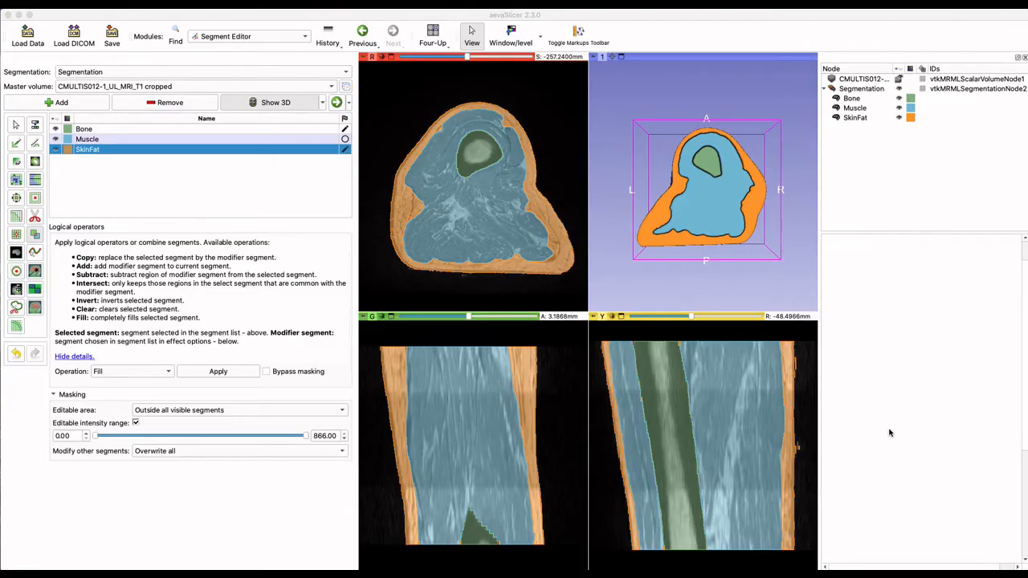
pyautogui.scroll(2, 768, 476)
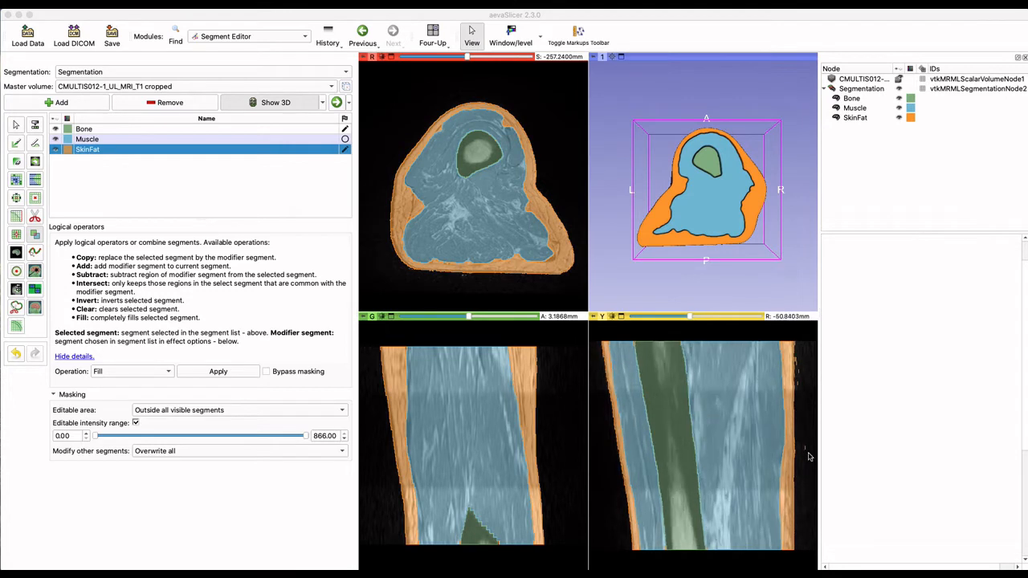
pyautogui.scroll(-1, 803, 418)
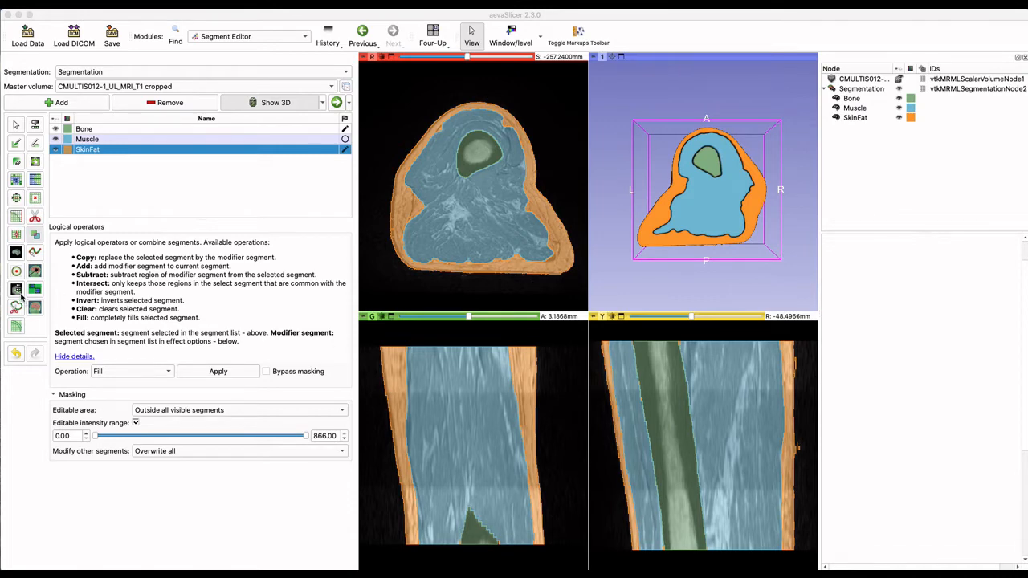
pyautogui.click(16, 218)
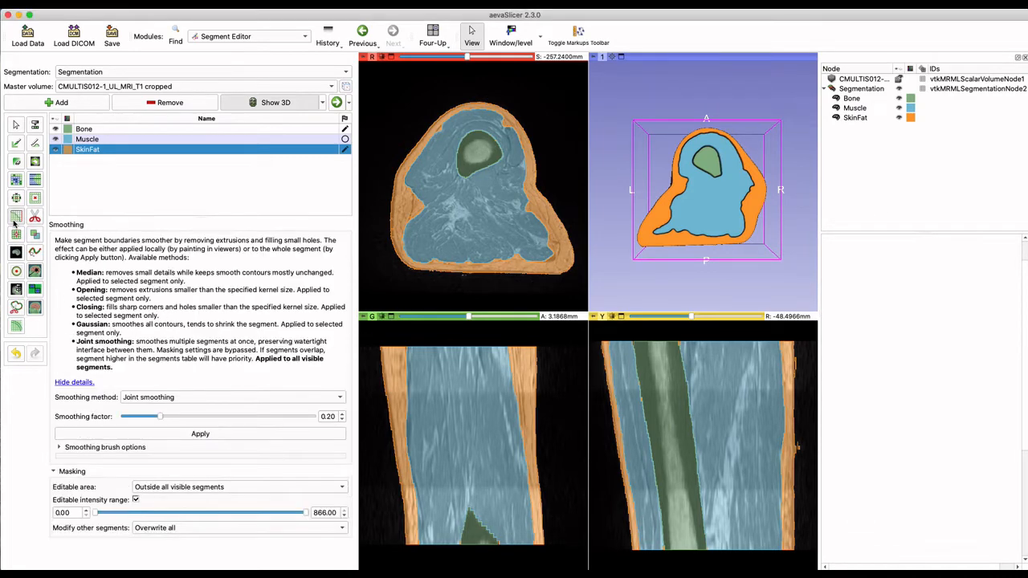
pyautogui.click(169, 397)
pyautogui.click(256, 461)
# Step: Inspect the smoothed segments through the slices, then hide Muscle and examine the inside of SkinFat in 3D
pyautogui.scroll(4, 796, 462)
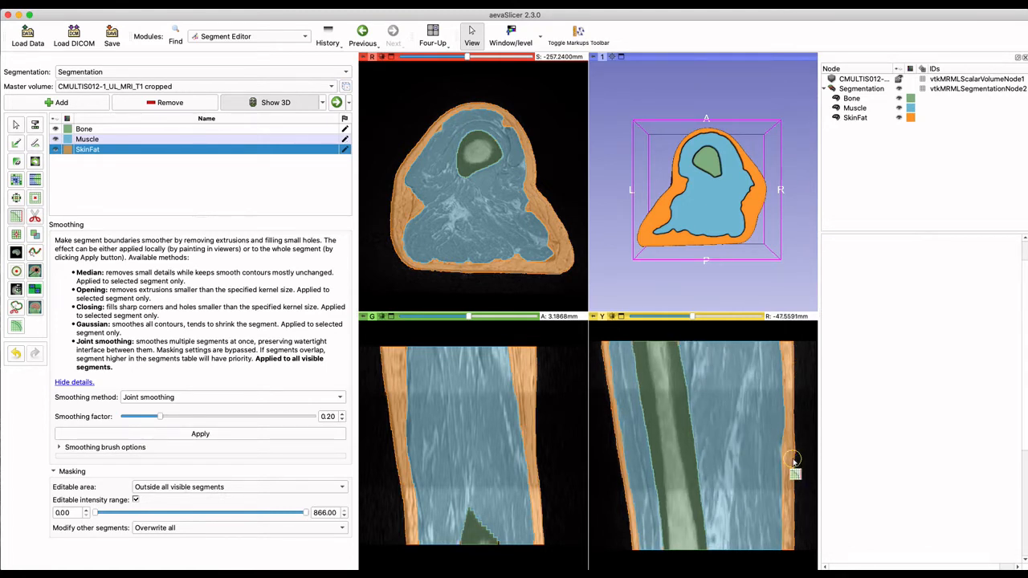
pyautogui.scroll(5, 638, 421)
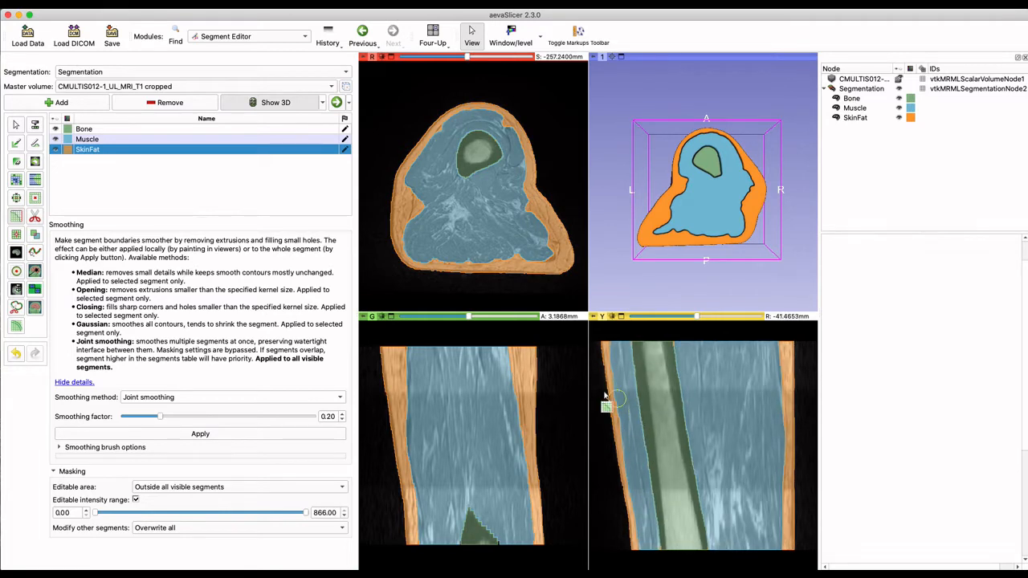
pyautogui.scroll(-2, 490, 361)
pyautogui.click(56, 140)
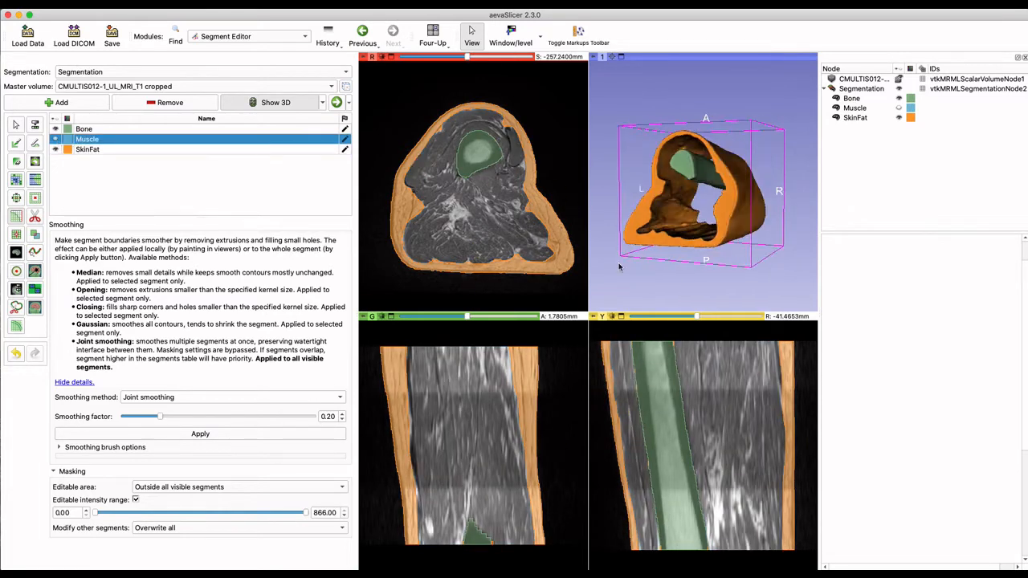
pyautogui.scroll(7, 753, 470)
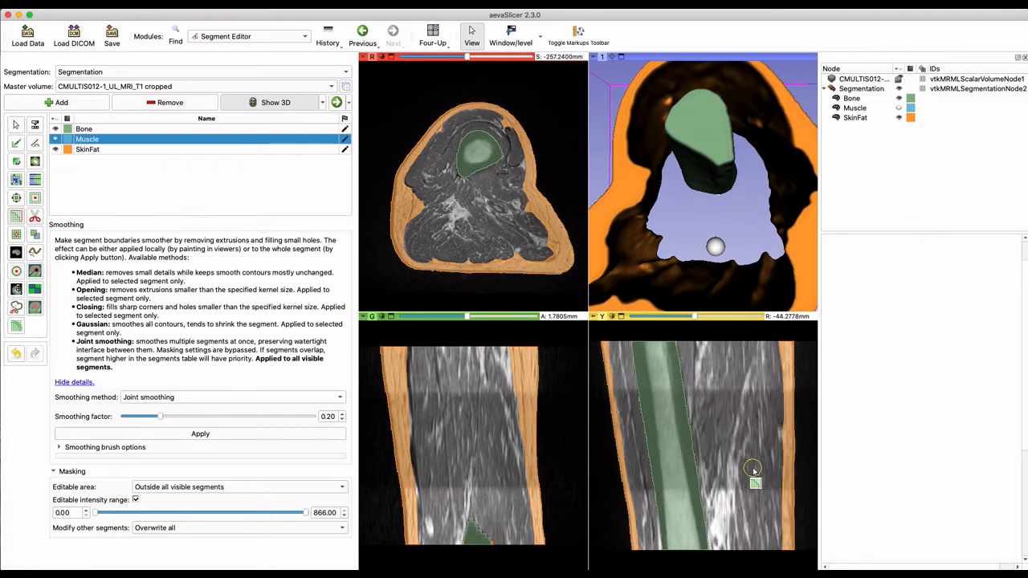
# Step: Erase the stray SkinFat remnants along the bone in the sagittal slice view
pyautogui.click(16, 161)
pyautogui.click(240, 399)
pyautogui.click(161, 408)
pyautogui.click(81, 152)
pyautogui.moveTo(632, 385); pyautogui.dragTo(658, 529)
pyautogui.scroll(-1, 668, 482)
pyautogui.moveTo(633, 342); pyautogui.dragTo(671, 353)
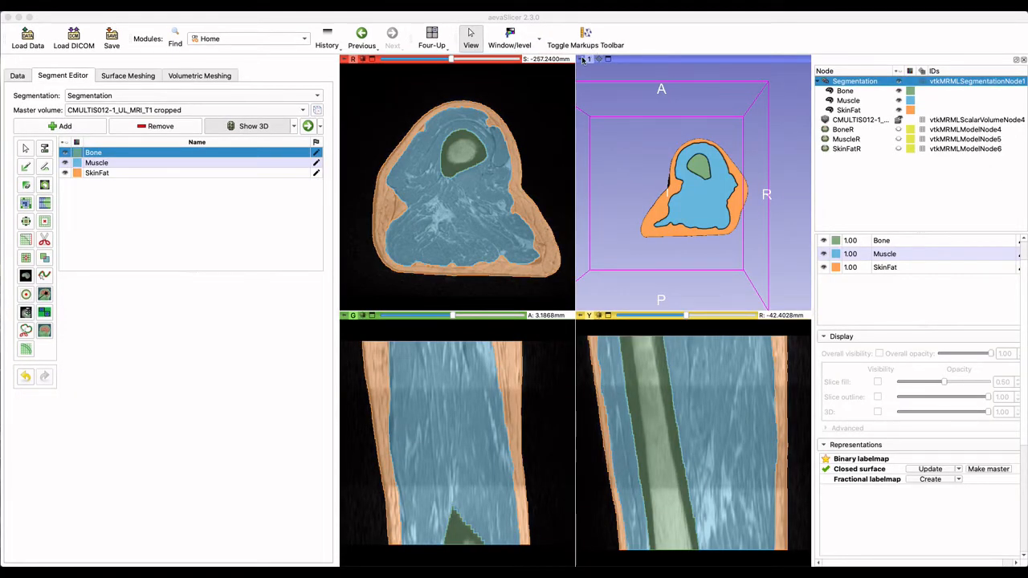
# Step: Export the visible segments of Segmentation to surface models in a new folder and inspect the unsmoothed surfaces in 3D
pyautogui.click(129, 76)
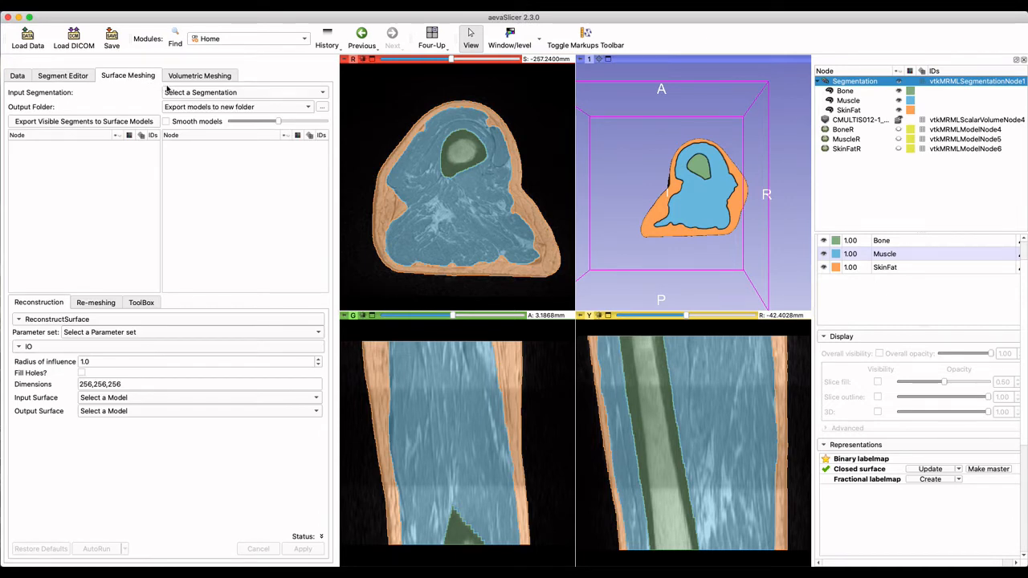
pyautogui.click(201, 94)
pyautogui.click(193, 103)
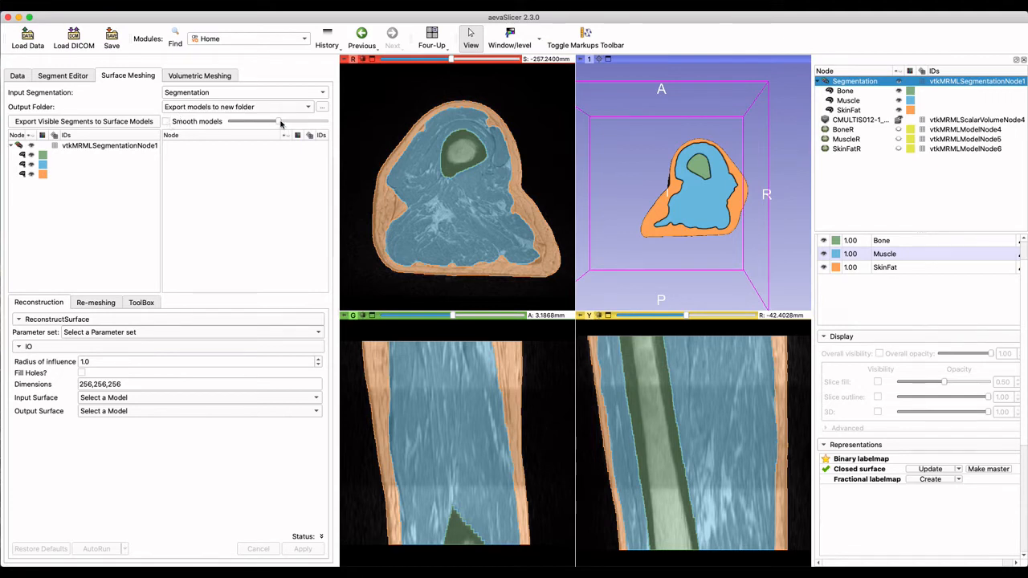
pyautogui.click(142, 126)
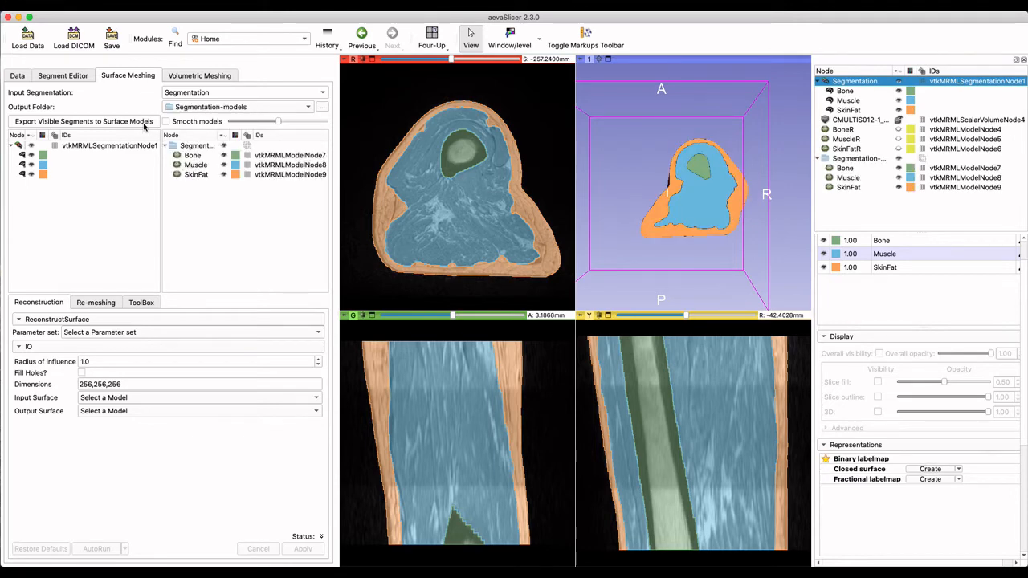
pyautogui.moveTo(666, 188); pyautogui.dragTo(595, 179)
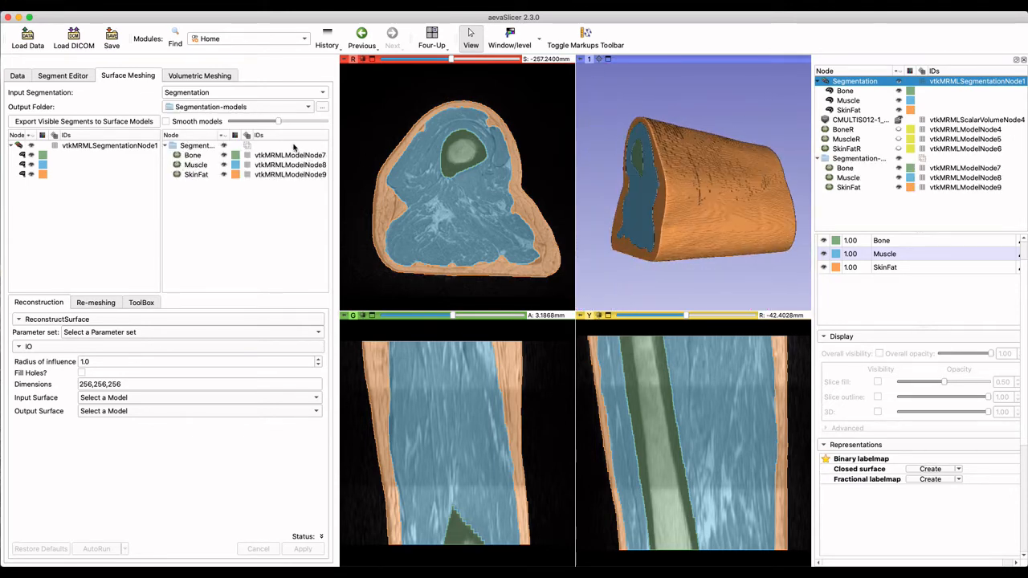
# Step: Enable smoothing of the exported models, compare the maximum and minimum amounts, and settle on a mid-range amount
pyautogui.click(171, 123)
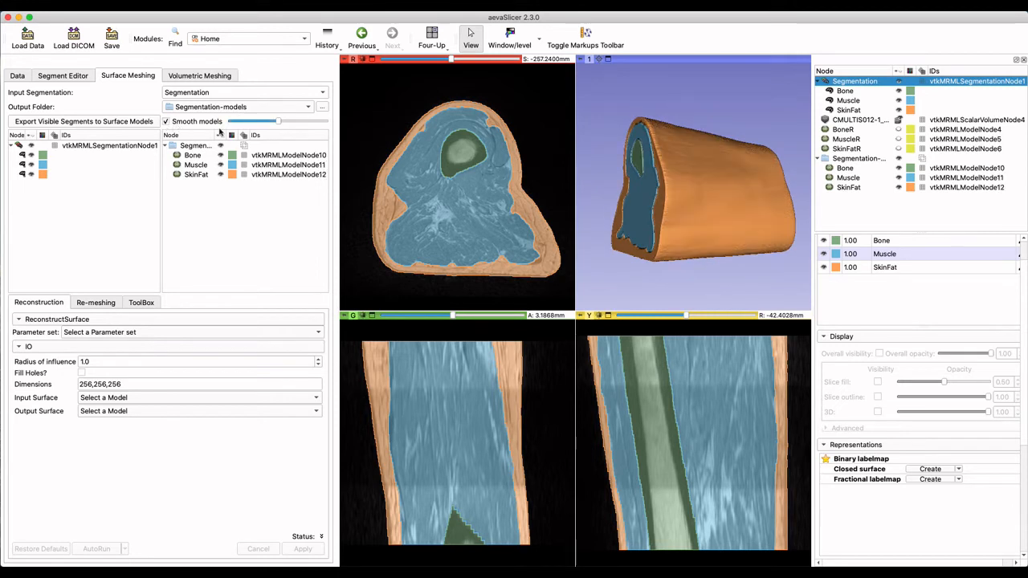
pyautogui.click(326, 122)
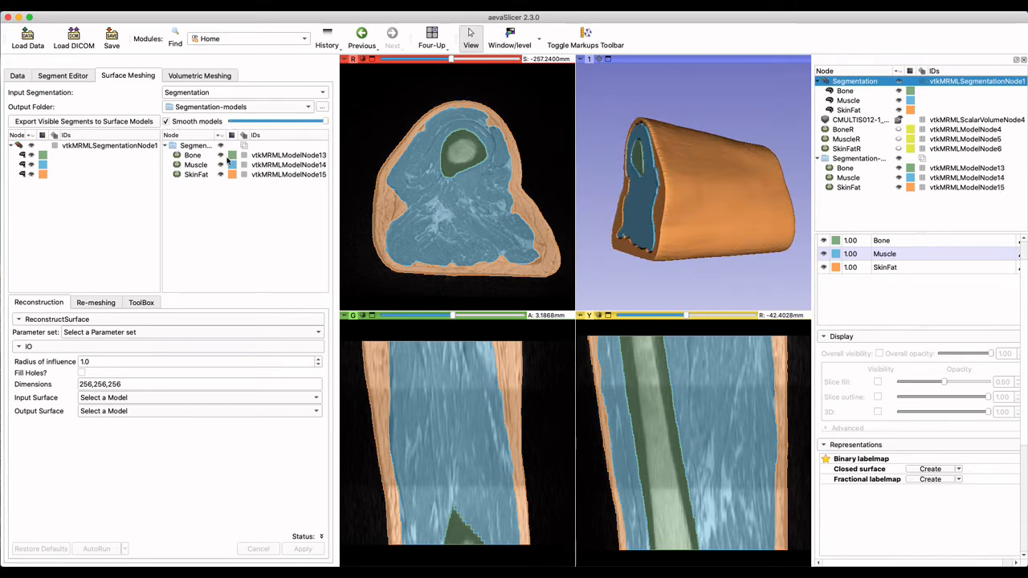
pyautogui.click(231, 122)
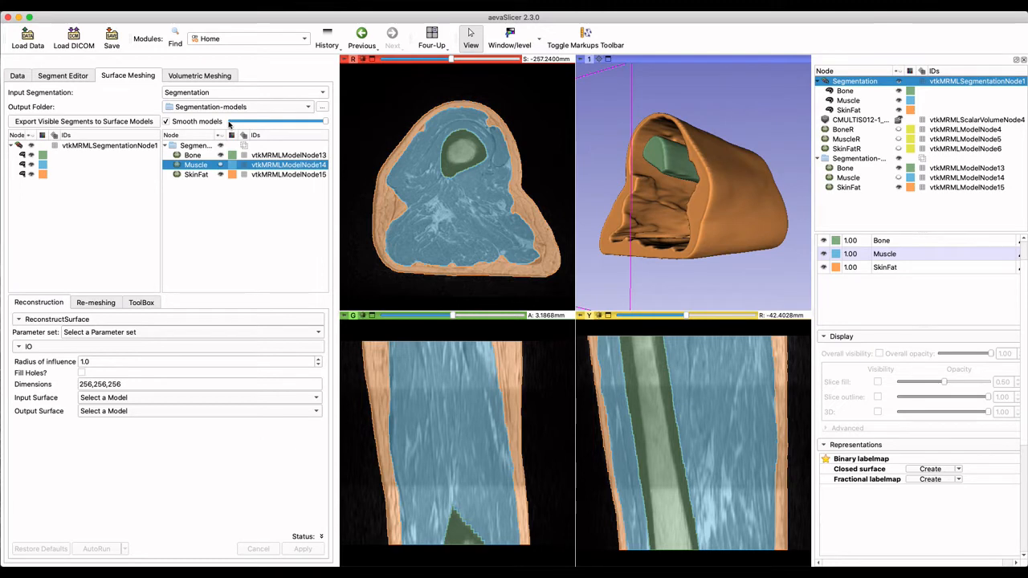
pyautogui.click(222, 166)
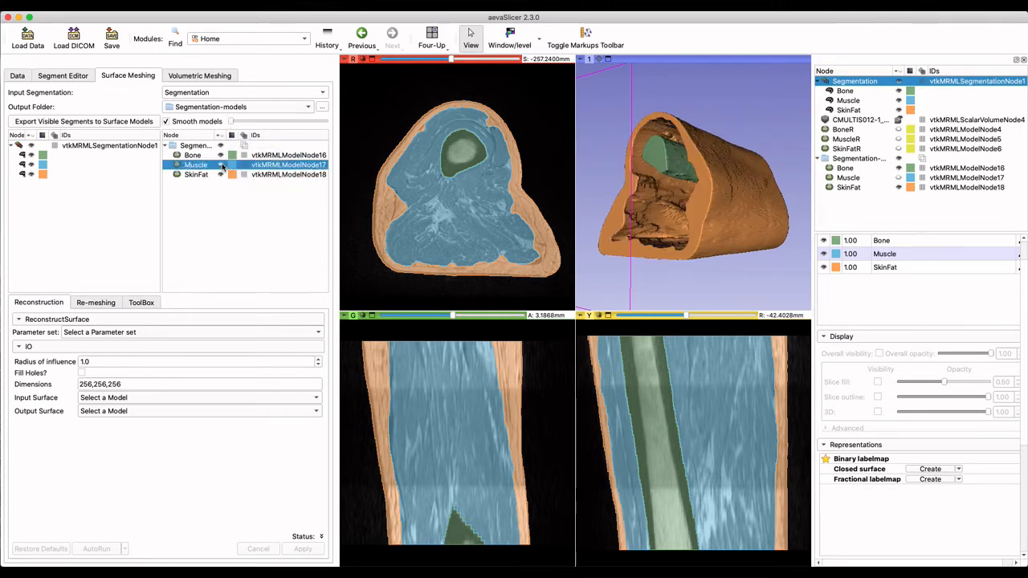
pyautogui.click(277, 122)
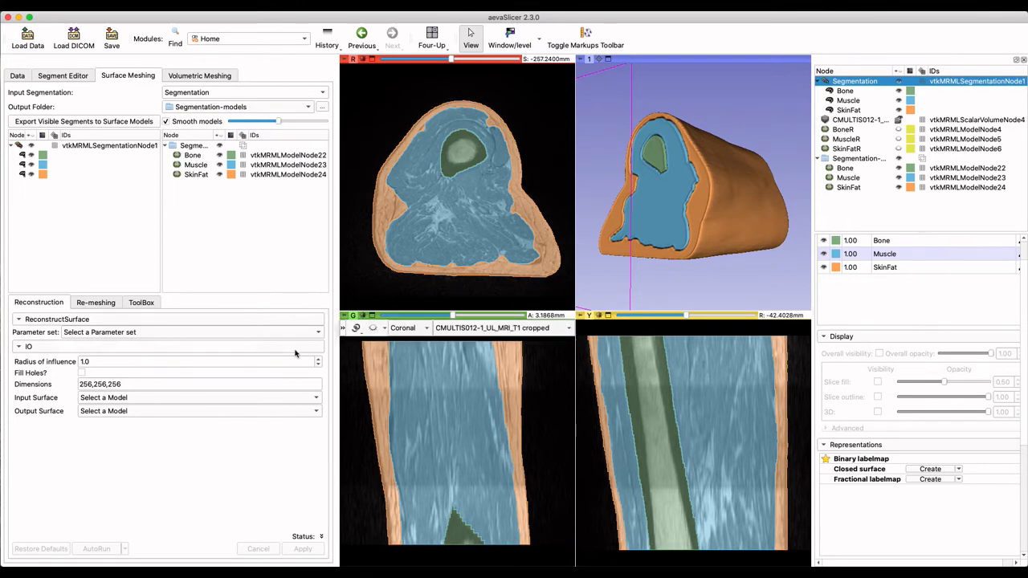
# Step: Set Bone as the input model of the NetGenSurfaceRemesher re-meshing tool
pyautogui.click(93, 302)
pyautogui.click(86, 363)
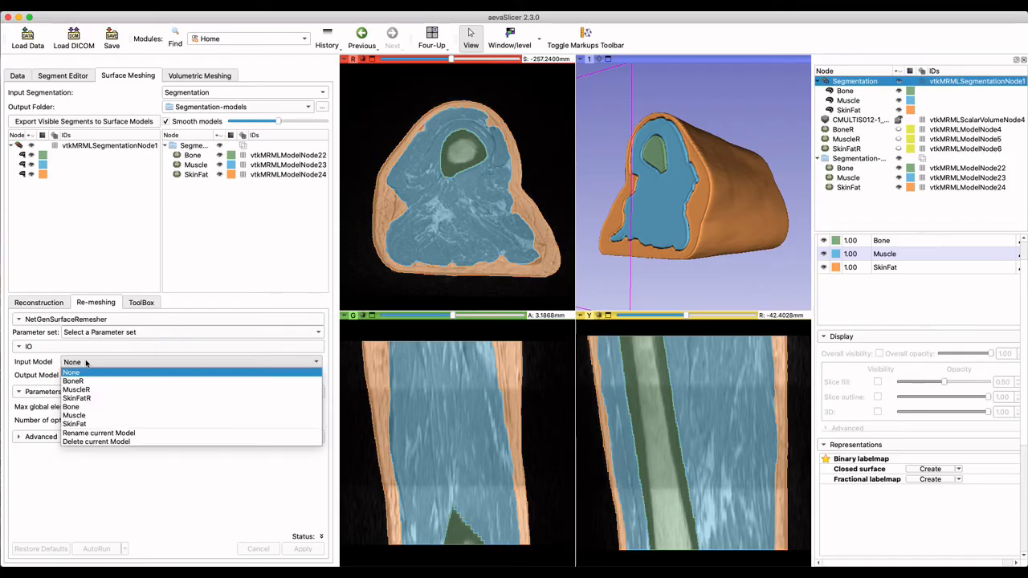
pyautogui.click(80, 406)
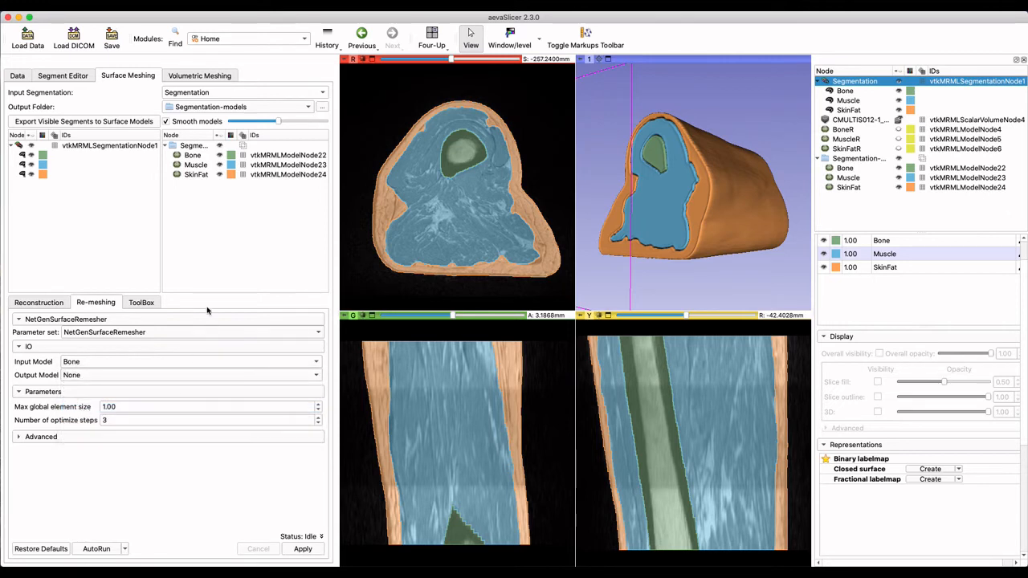
# Step: Isolate the exported Bone model in 3D by hiding the Muscle and SkinFat models
pyautogui.click(221, 158)
pyautogui.moveTo(222, 158); pyautogui.dragTo(224, 165)
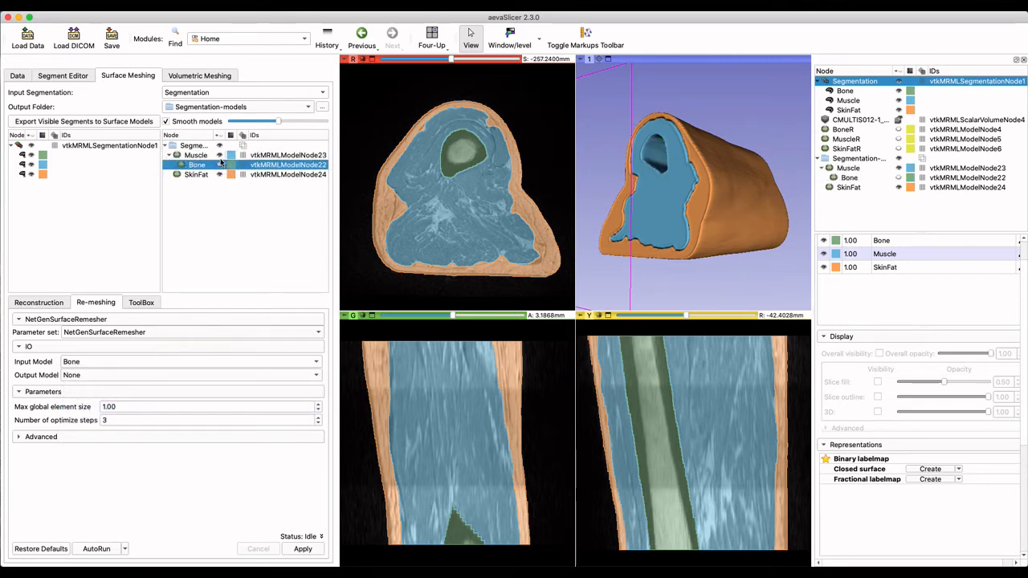
pyautogui.click(219, 155)
pyautogui.click(221, 175)
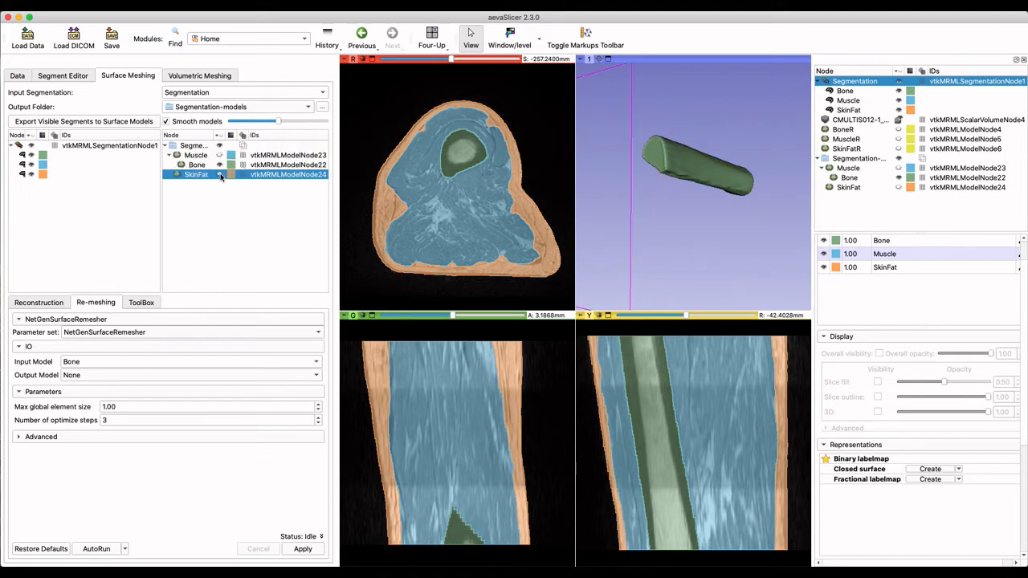
# Step: Remesh the Bone model into a newly created output model with a maximum global element size of 1.00 and 3 optimize steps
pyautogui.click(74, 376)
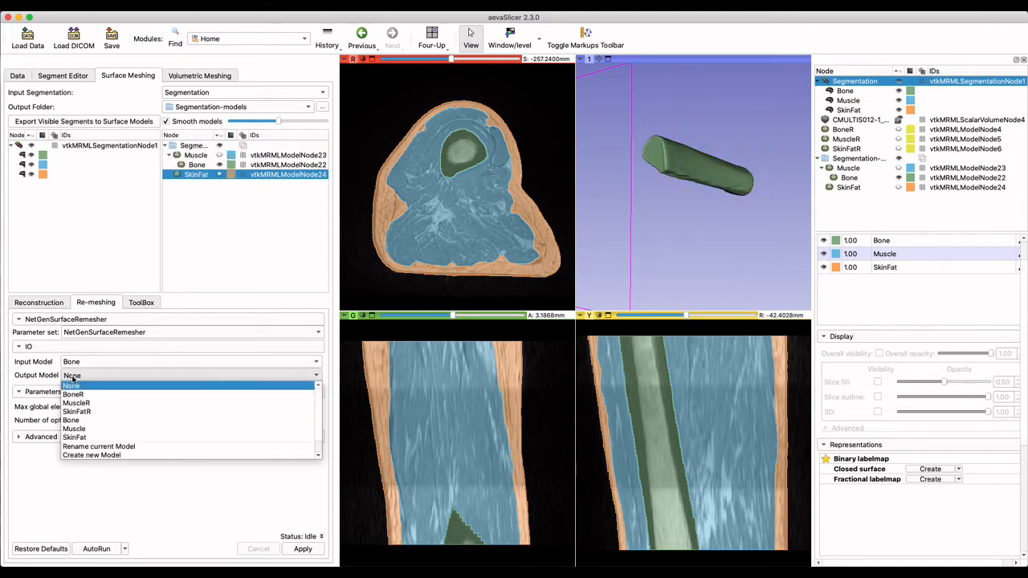
pyautogui.click(80, 455)
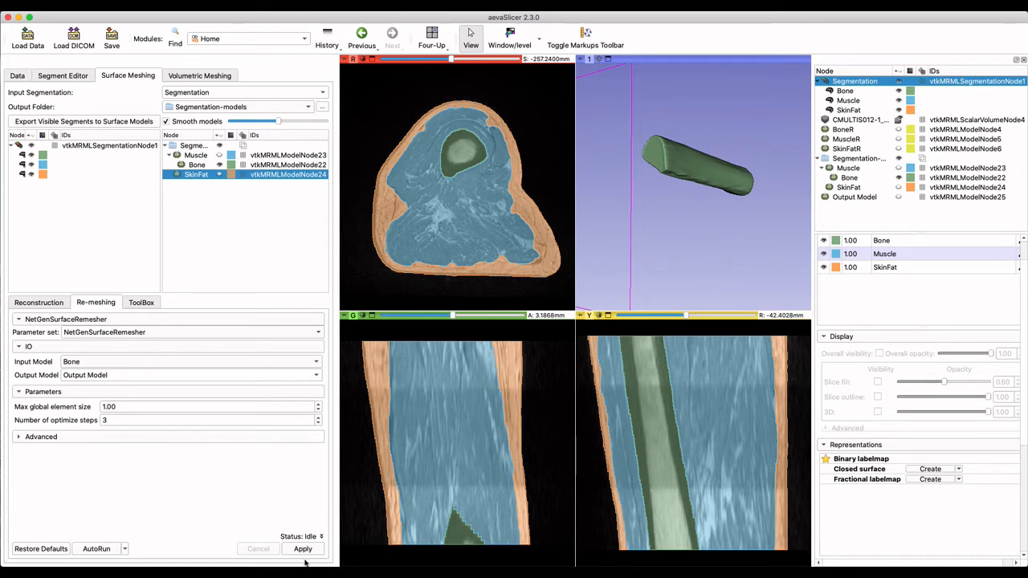
pyautogui.scroll(6, 709, 183)
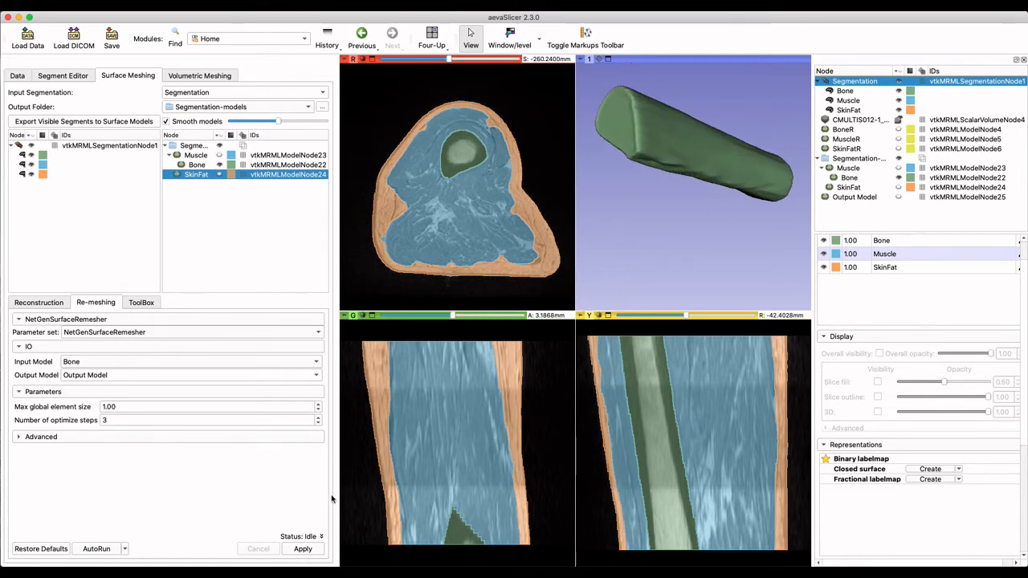
pyautogui.click(317, 549)
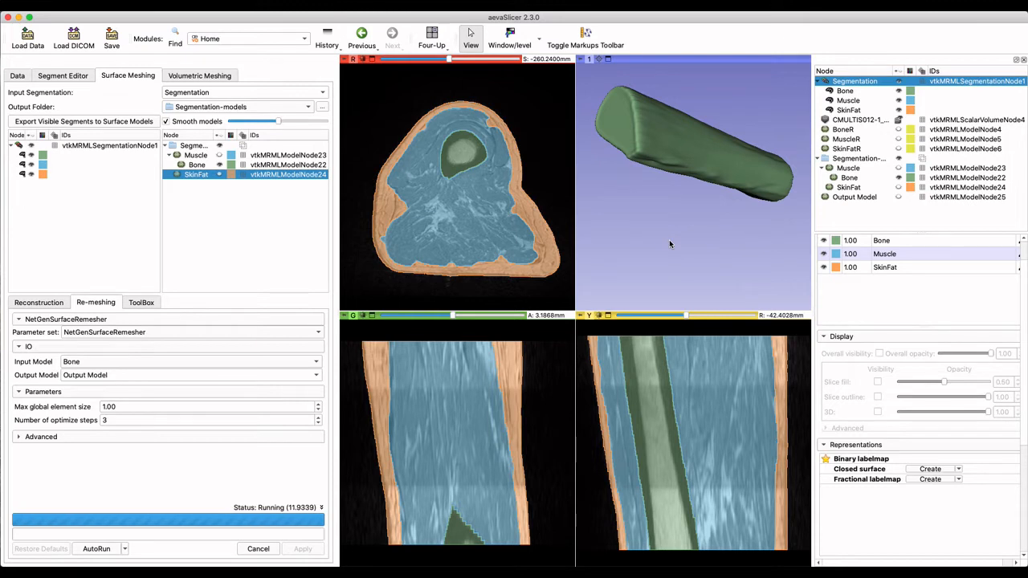
# Step: Show the remeshed Output Model in 3D, try its Wireframe representation, and set it to Surface with Edges to inspect the mesh
pyautogui.click(902, 197)
pyautogui.scroll(5, 692, 145)
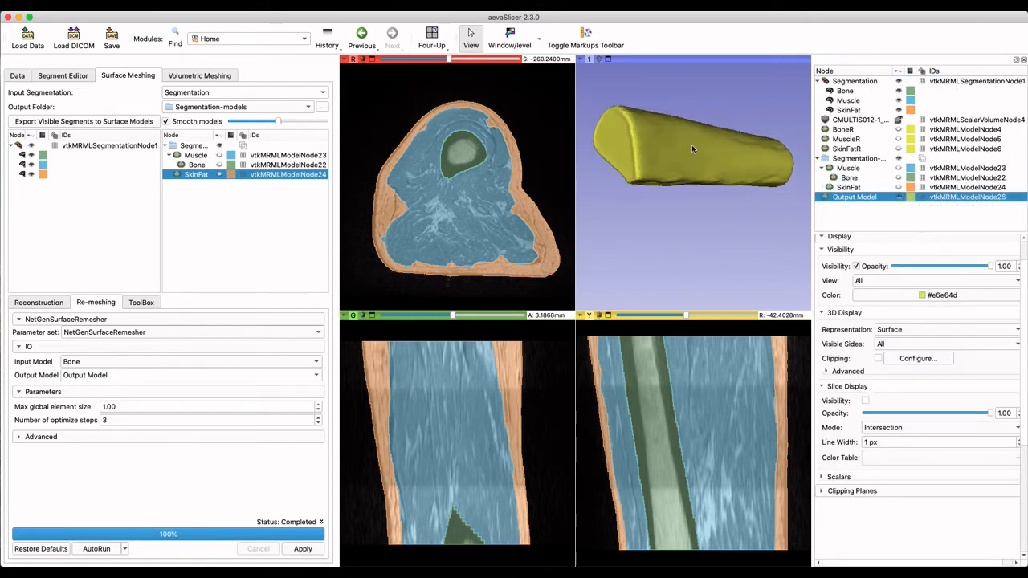
pyautogui.click(892, 329)
pyautogui.click(894, 349)
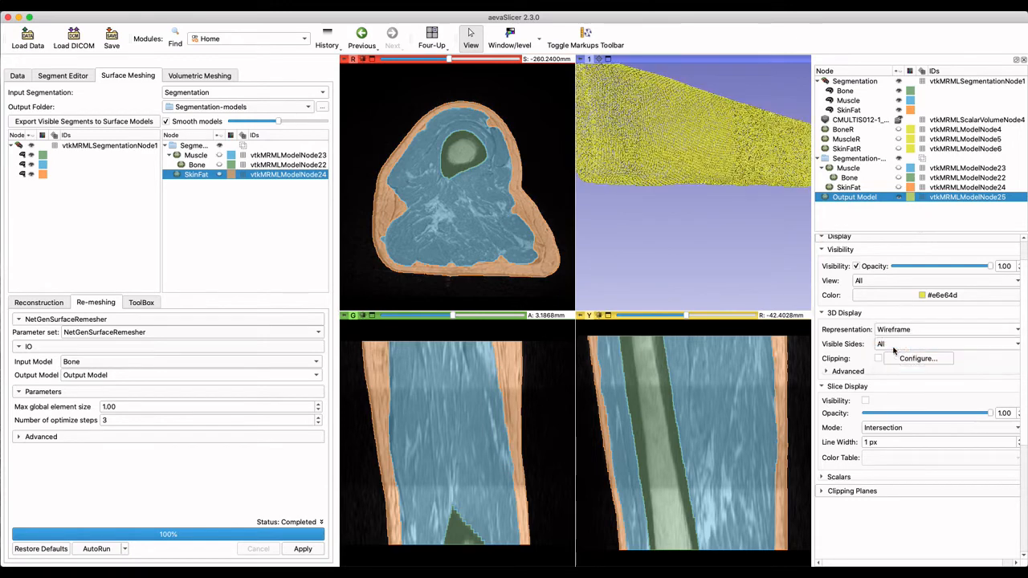
pyautogui.scroll(2, 656, 164)
pyautogui.click(893, 330)
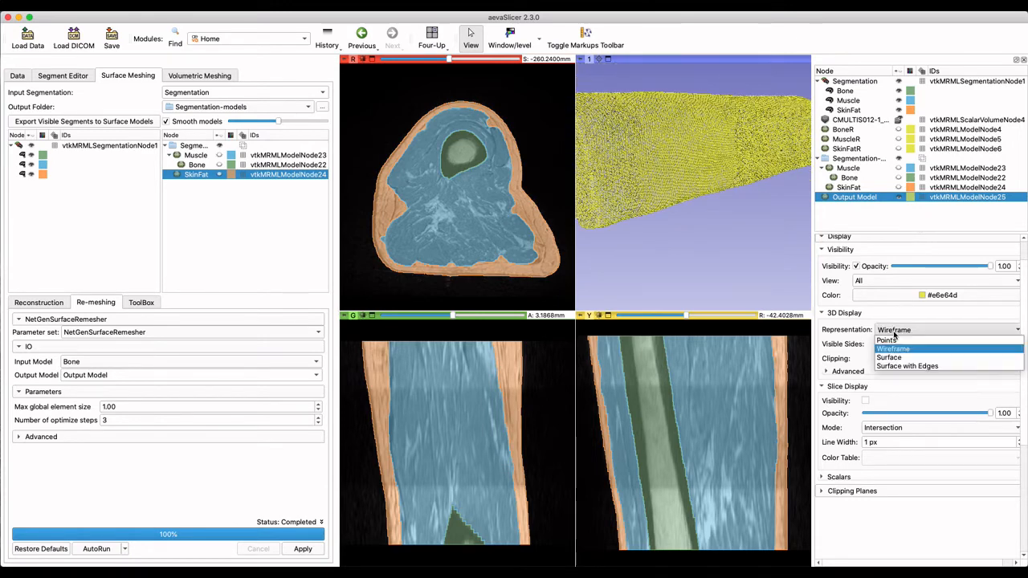
pyautogui.click(900, 366)
pyautogui.scroll(2, 691, 171)
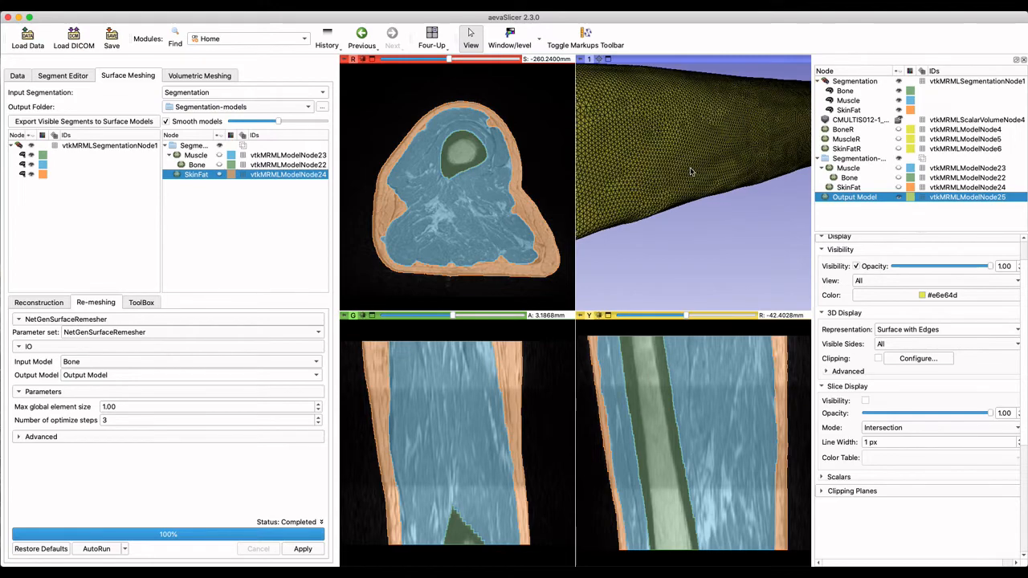
pyautogui.moveTo(655, 147); pyautogui.dragTo(666, 162)
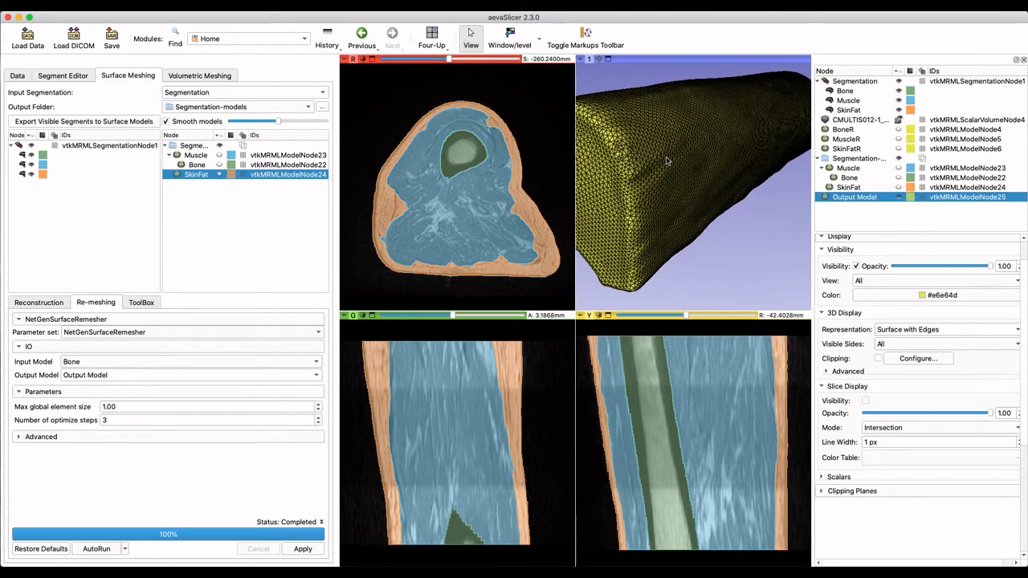
pyautogui.click(143, 303)
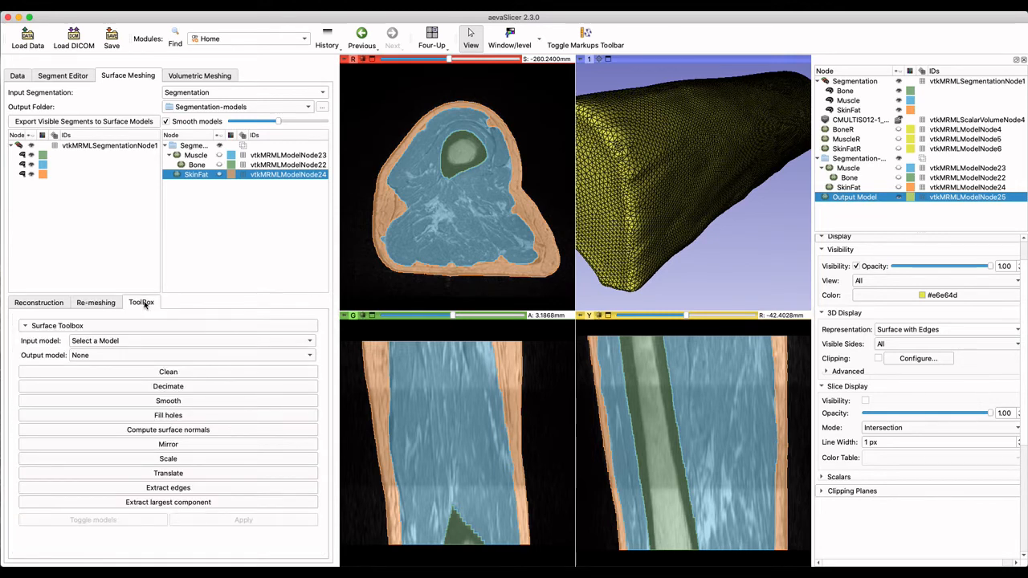
pyautogui.click(89, 306)
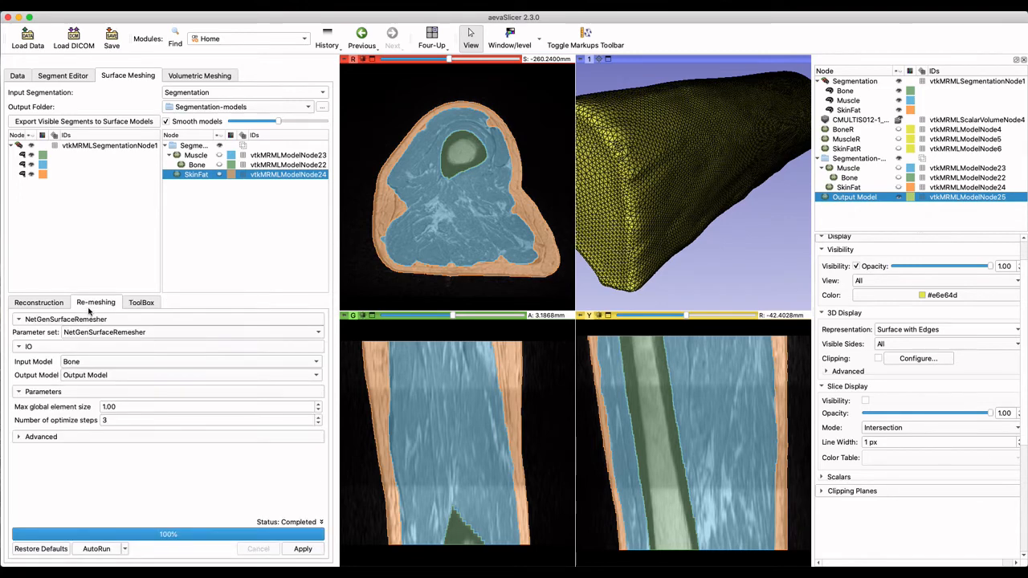
# Step: Remesh Bone again into the existing Output Model with a maximum global element size of 0.5
pyautogui.click(185, 375)
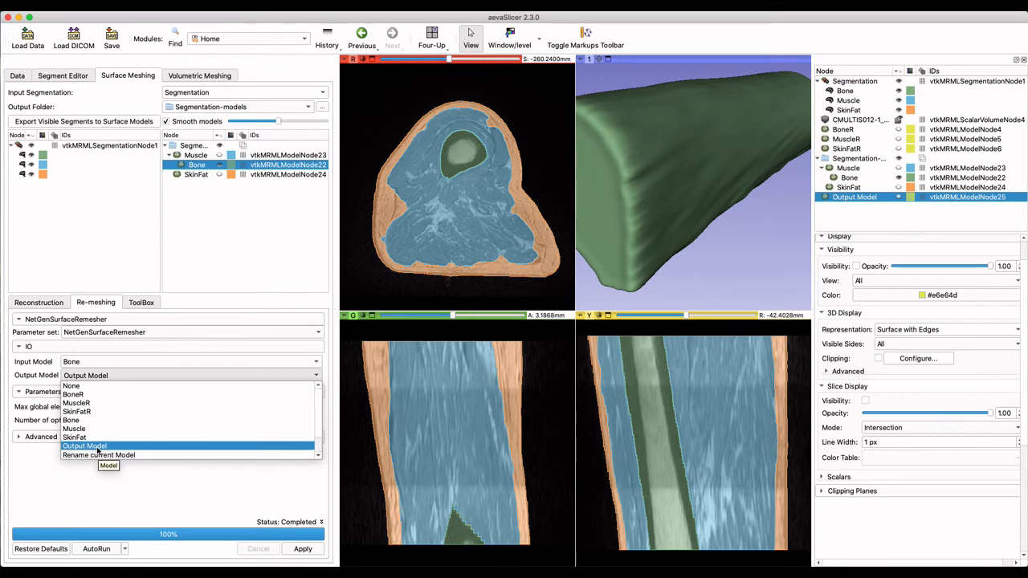
pyautogui.click(98, 447)
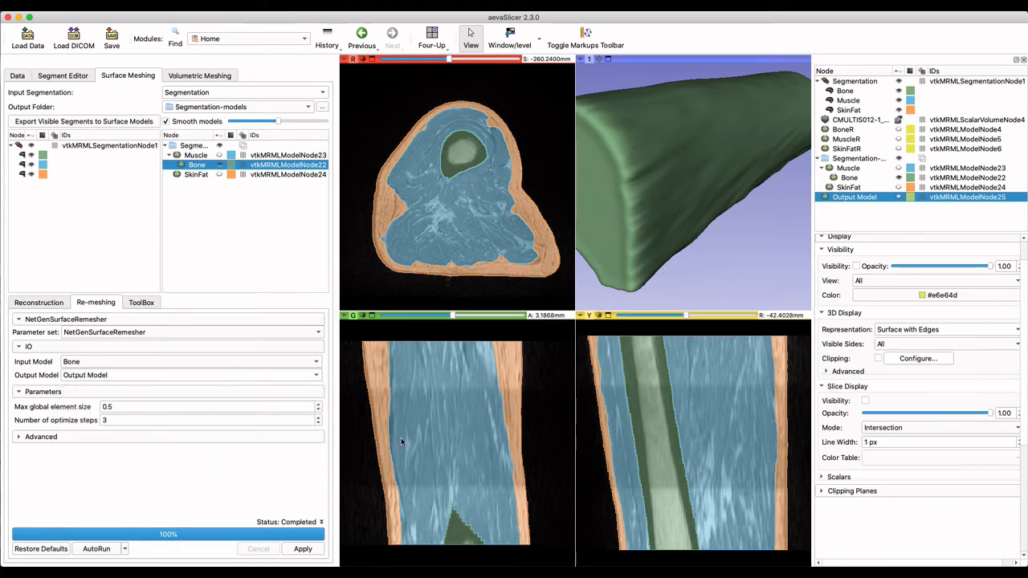
pyautogui.click(302, 550)
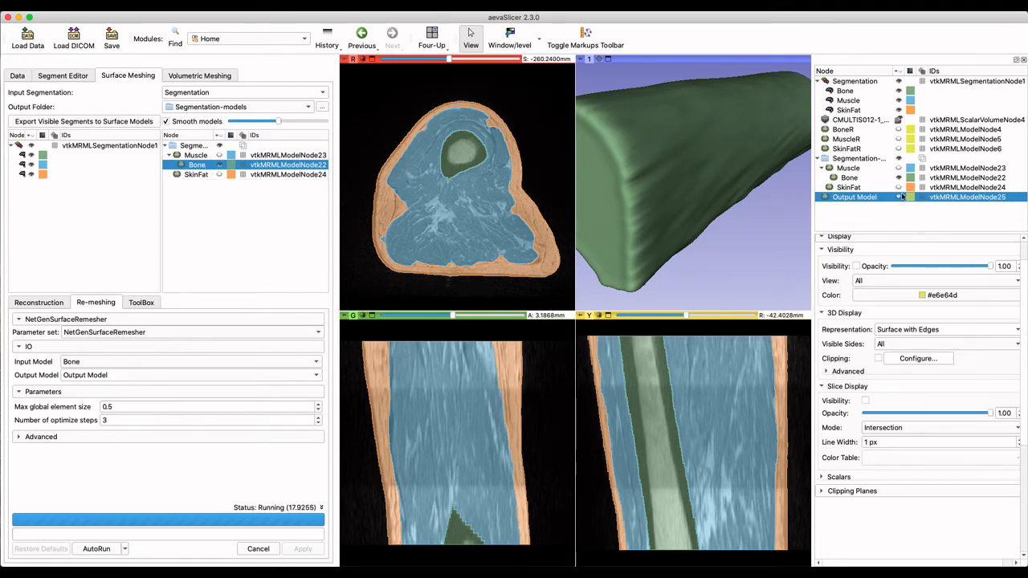
# Step: Toggle the visibility of the Bone model and the remeshed Output Model, and inspect the finer mesh in 3D
pyautogui.click(849, 178)
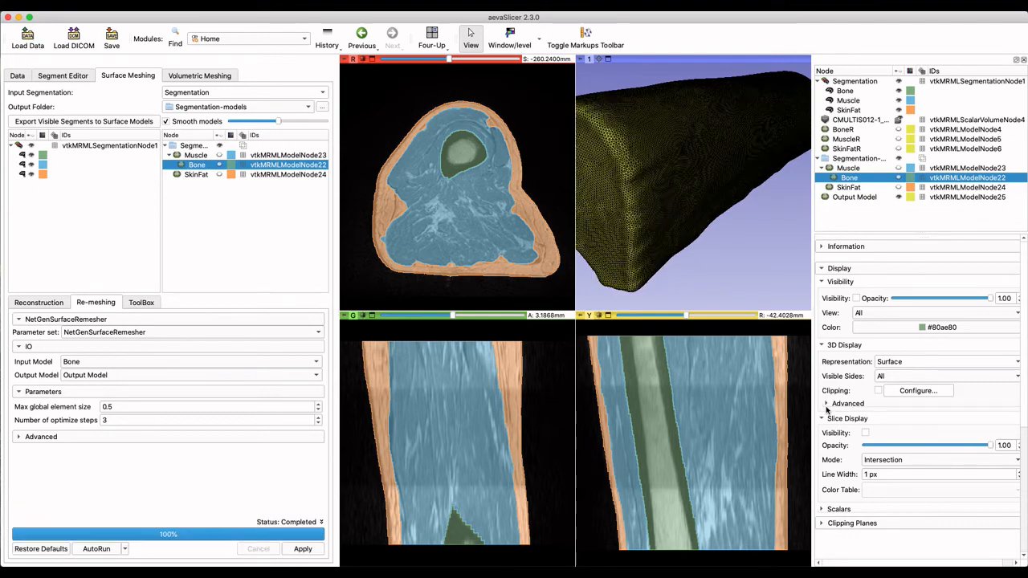
pyautogui.click(885, 199)
pyautogui.click(899, 198)
pyautogui.click(899, 197)
pyautogui.moveTo(755, 181); pyautogui.dragTo(684, 195)
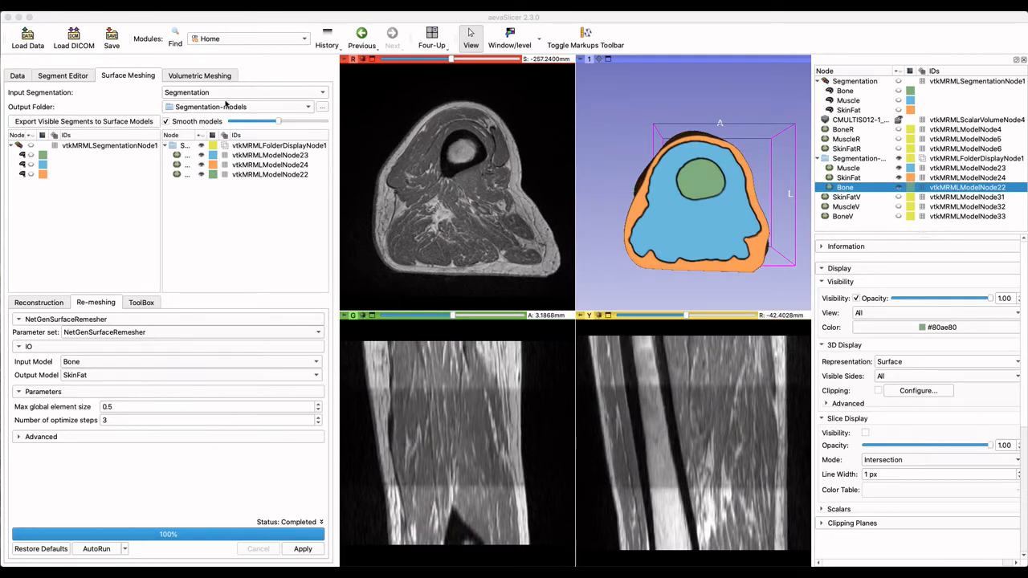
# Step: Review the volumetric meshing settings of the SegmentMesher parameter set, including the TetGen method and the output model
pyautogui.click(190, 75)
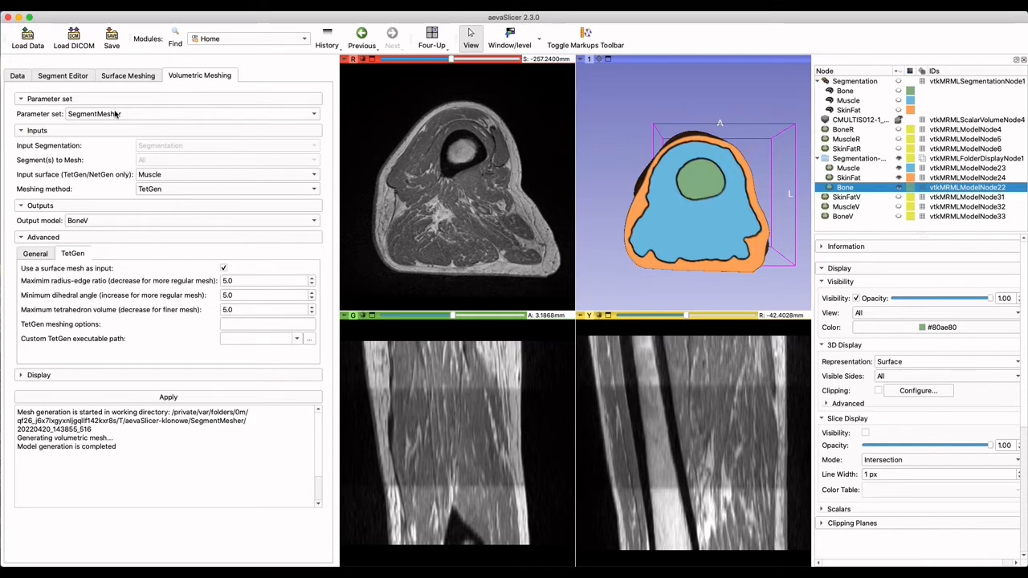
pyautogui.click(143, 117)
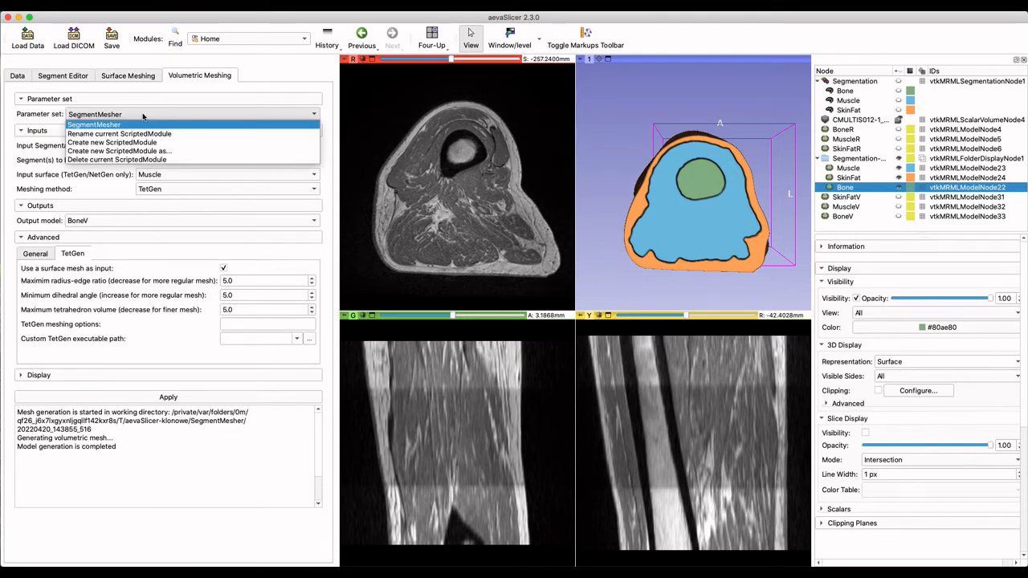
pyautogui.click(166, 228)
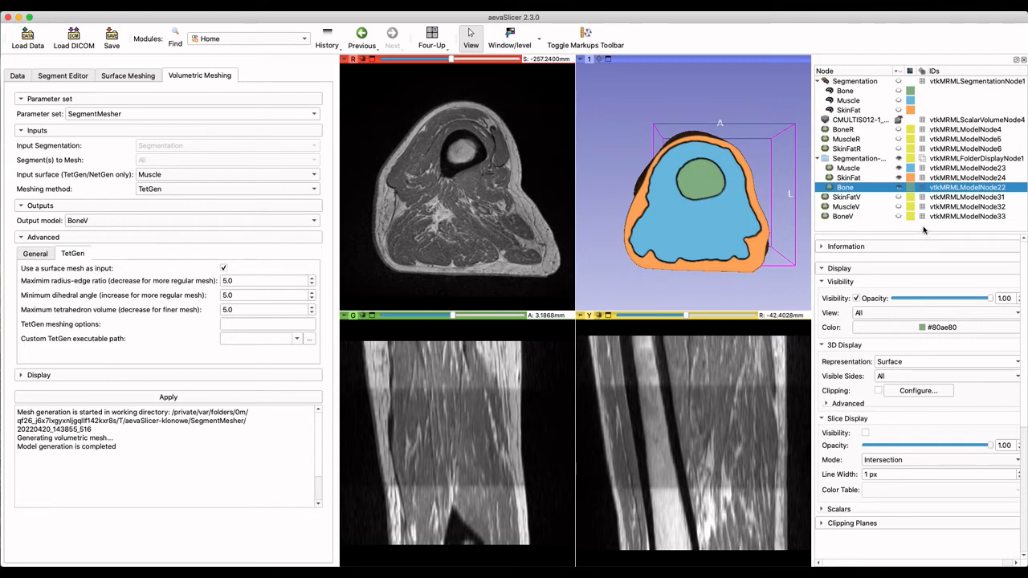
# Step: Hide the Bone, SkinFat and Muscle surface models and show the SkinFatV, MuscleV and BoneV volume meshes in 3D
pyautogui.click(898, 187)
pyautogui.click(899, 197)
pyautogui.click(899, 206)
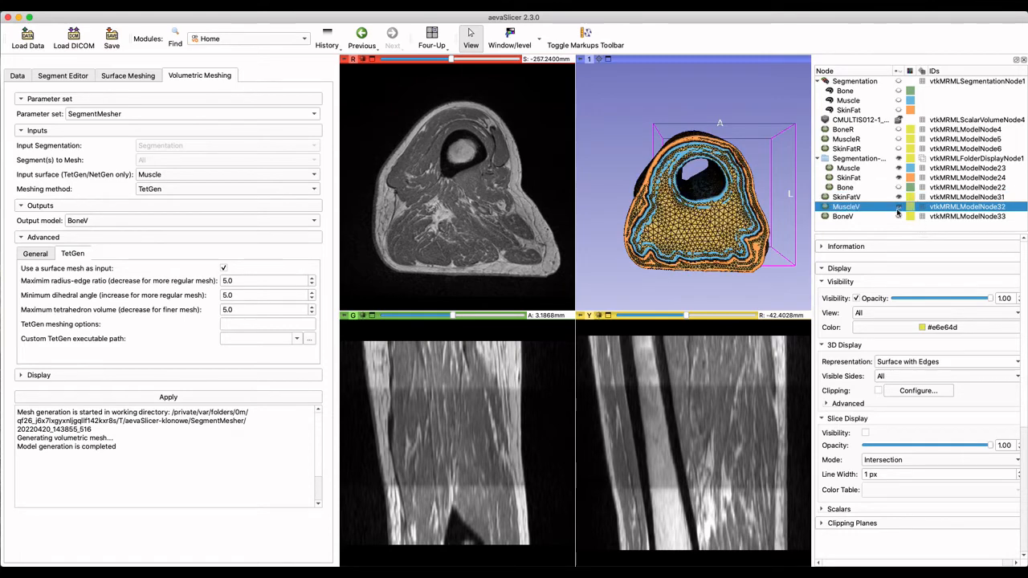
pyautogui.click(898, 216)
pyautogui.click(900, 178)
pyautogui.click(899, 168)
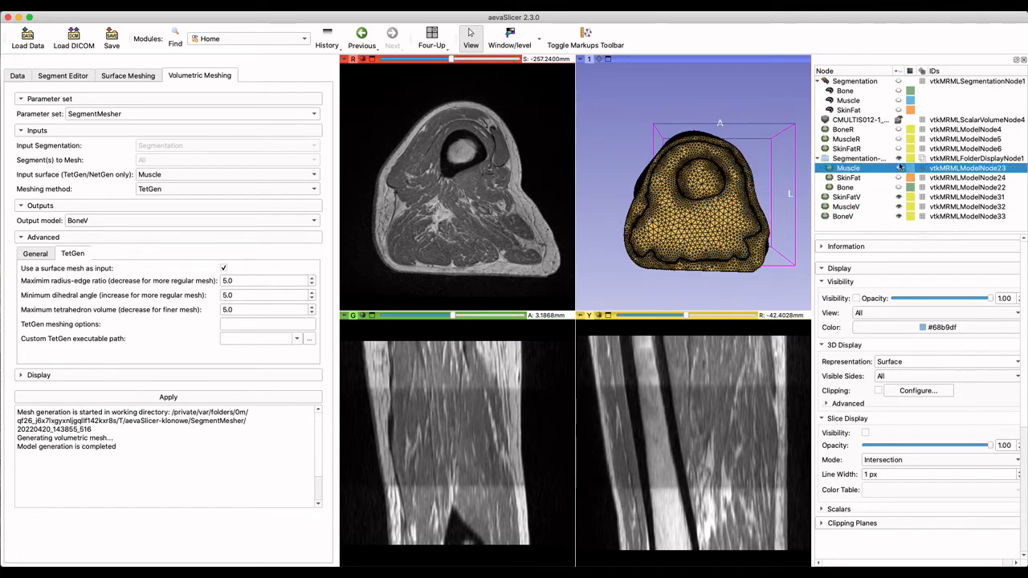
pyautogui.click(899, 158)
pyautogui.moveTo(760, 254); pyautogui.dragTo(725, 253)
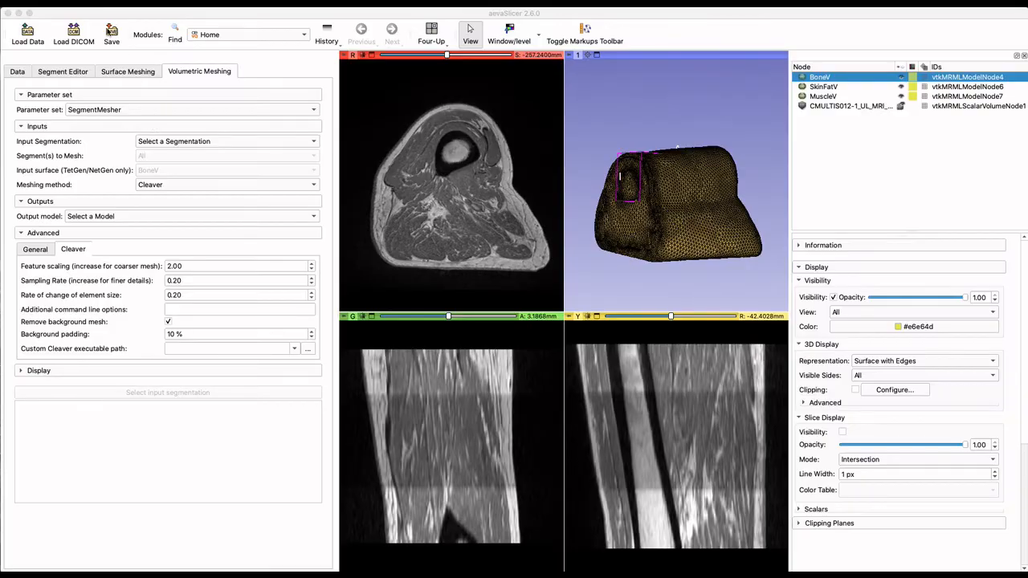
# Step: Save the scene as 2022-04-20-Scene.mrml together with BoneV.vtk in Poly Data format, replacing the existing files
pyautogui.click(104, 15)
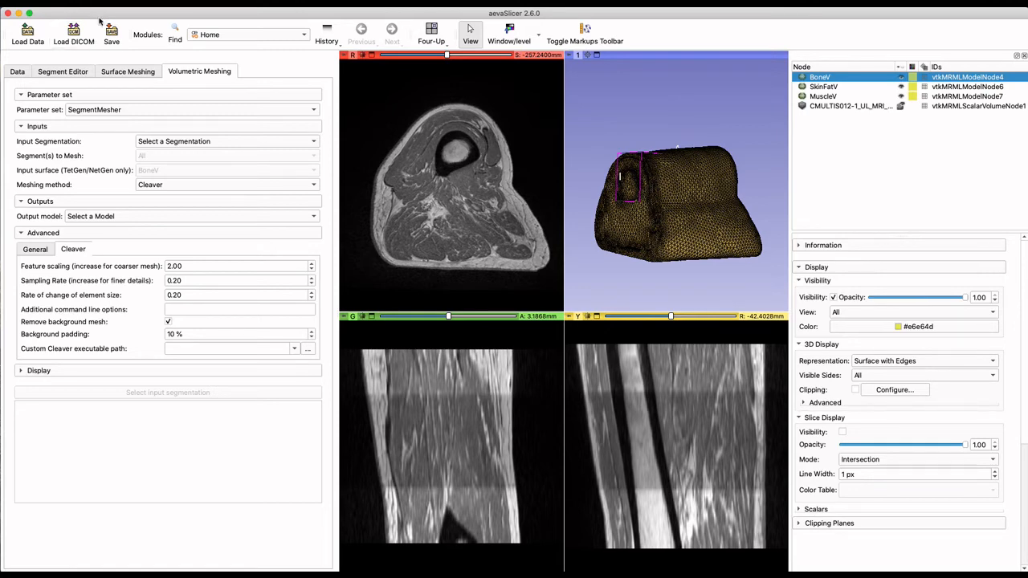
pyautogui.click(96, 2)
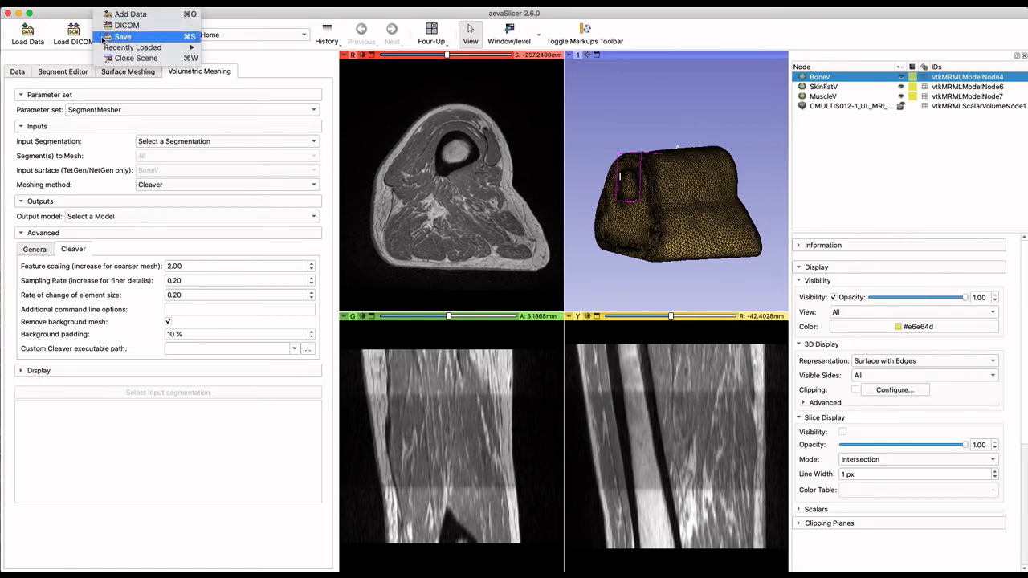
pyautogui.click(120, 37)
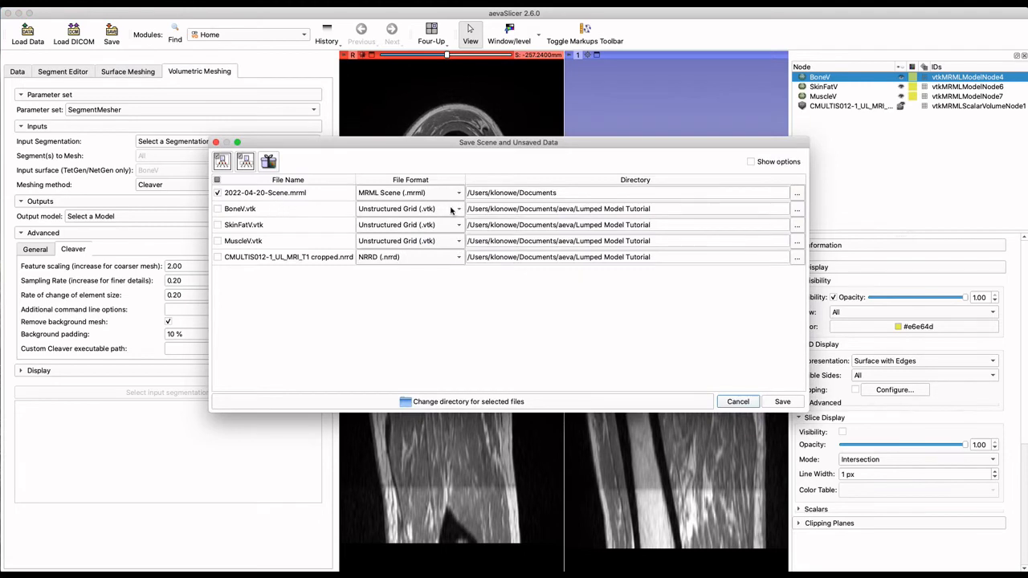
pyautogui.click(782, 402)
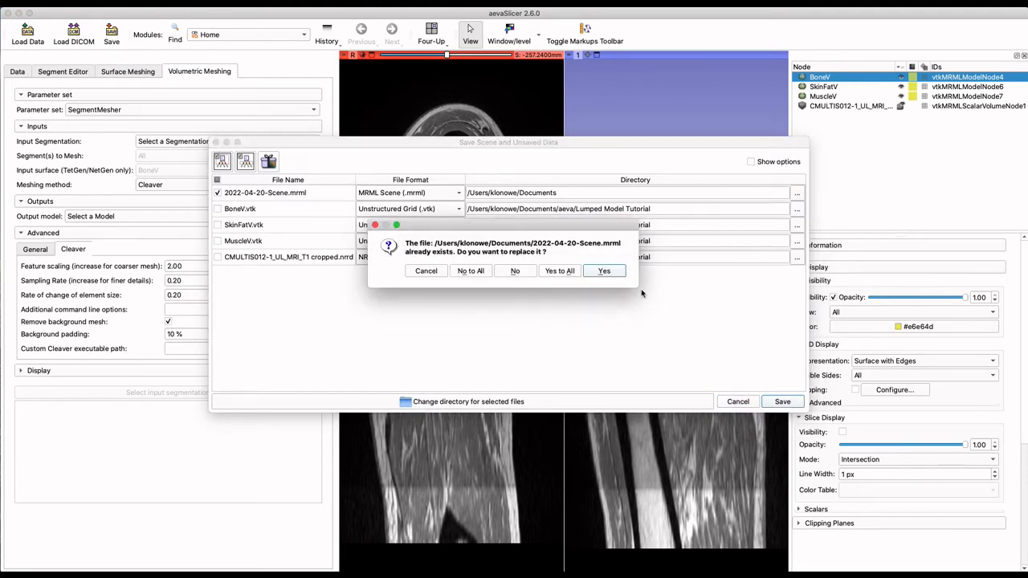
pyautogui.click(604, 272)
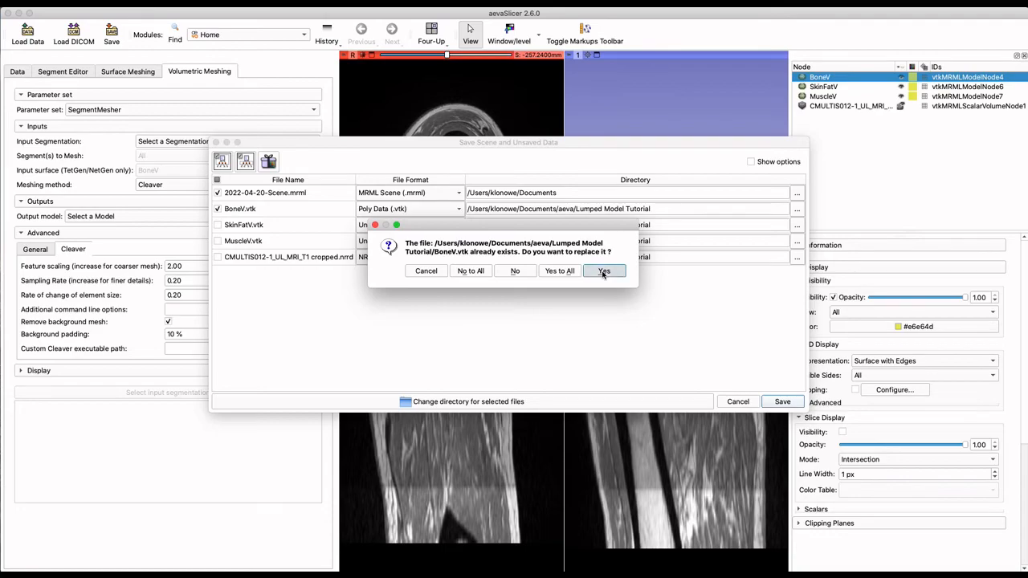
pyautogui.click(604, 271)
pyautogui.click(604, 272)
pyautogui.click(604, 271)
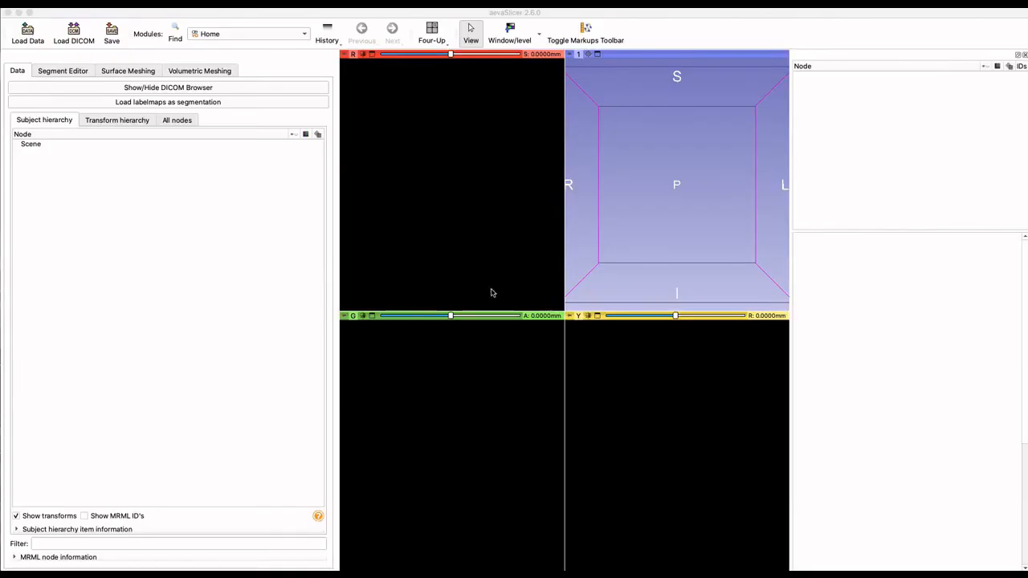
# Step: Load the saved scene file 2022-04-20-Scene.mrml into the empty scene
pyautogui.click(113, 3)
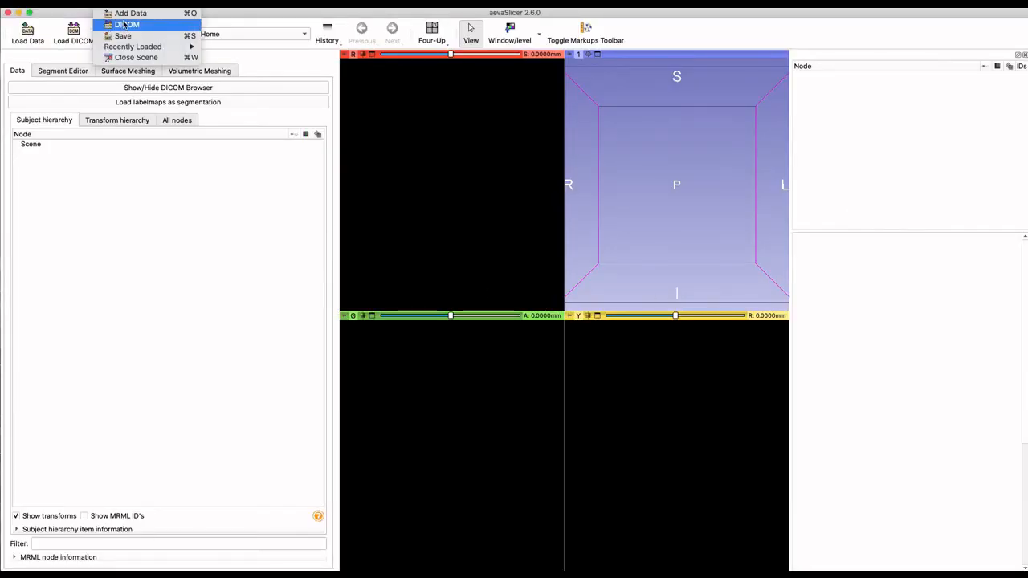
pyautogui.click(127, 14)
pyautogui.click(406, 170)
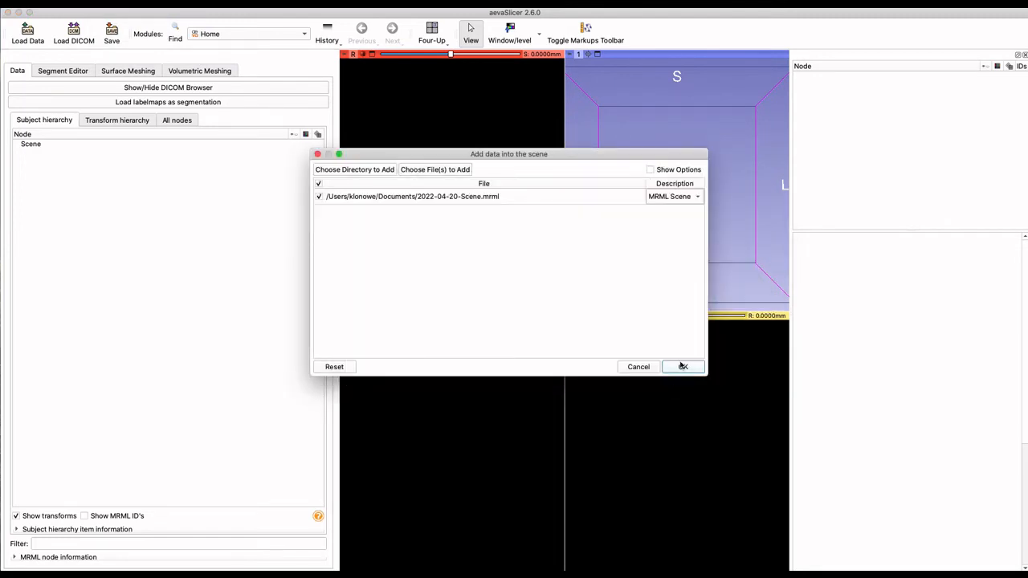
pyautogui.click(683, 366)
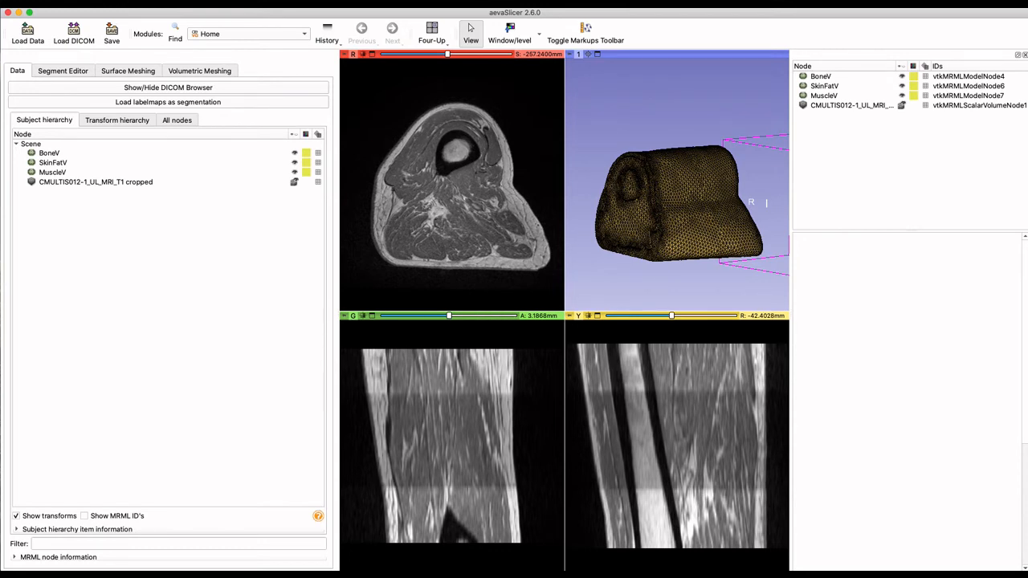
# Step: Prepare to save only the scene as 2022-04-20-Scene.aeva.smtk, using the aeva SMTK (*.aeva.smtk) format
pyautogui.click(105, 10)
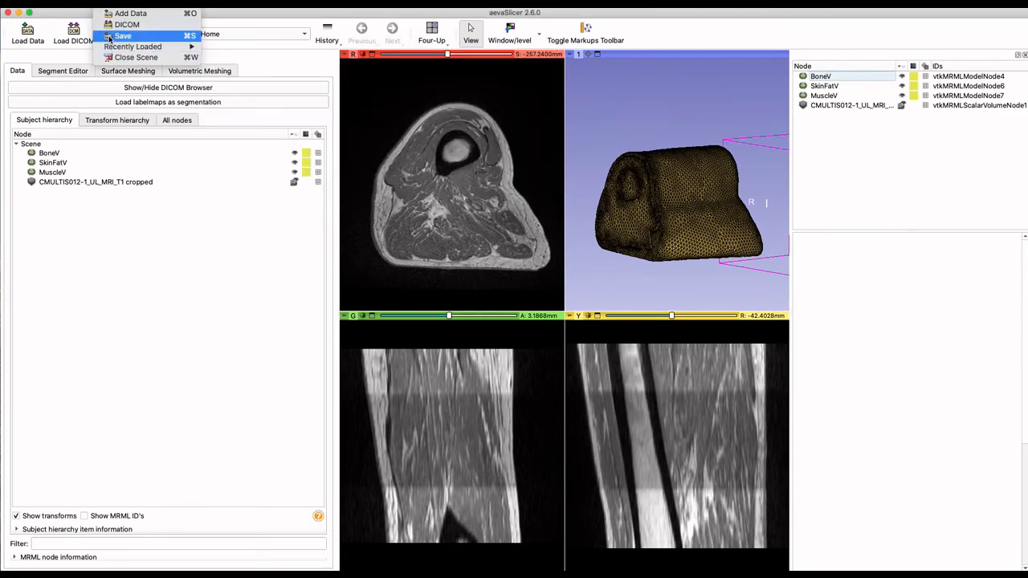
pyautogui.click(120, 37)
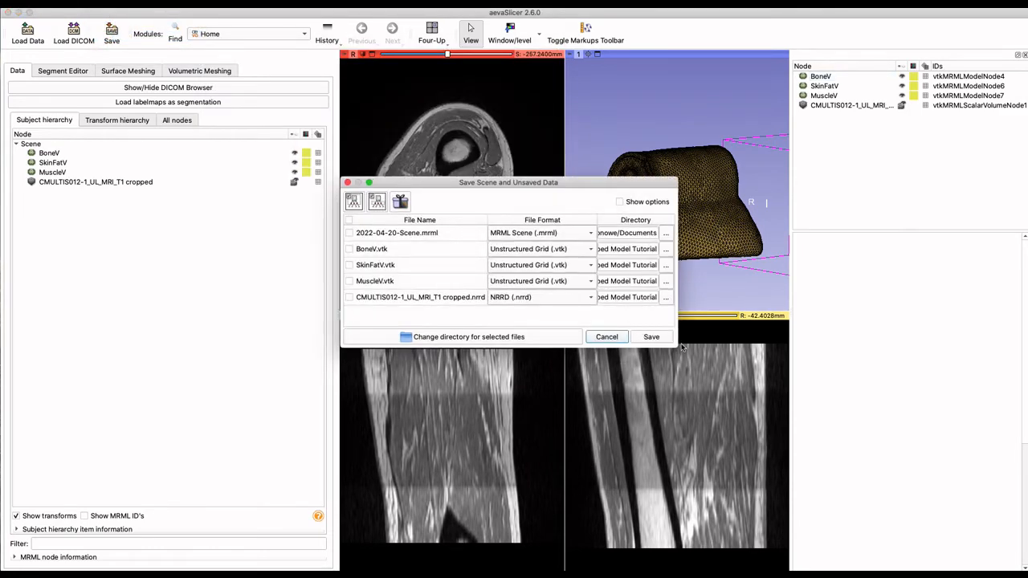
pyautogui.moveTo(679, 349); pyautogui.dragTo(961, 469)
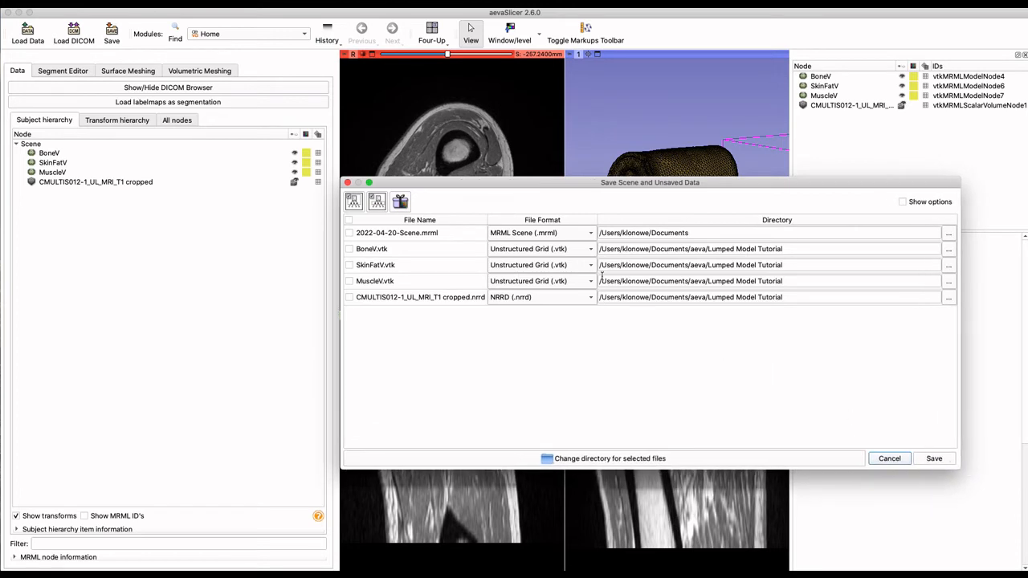
pyautogui.doubleClick(354, 233)
pyautogui.click(350, 233)
pyautogui.click(524, 233)
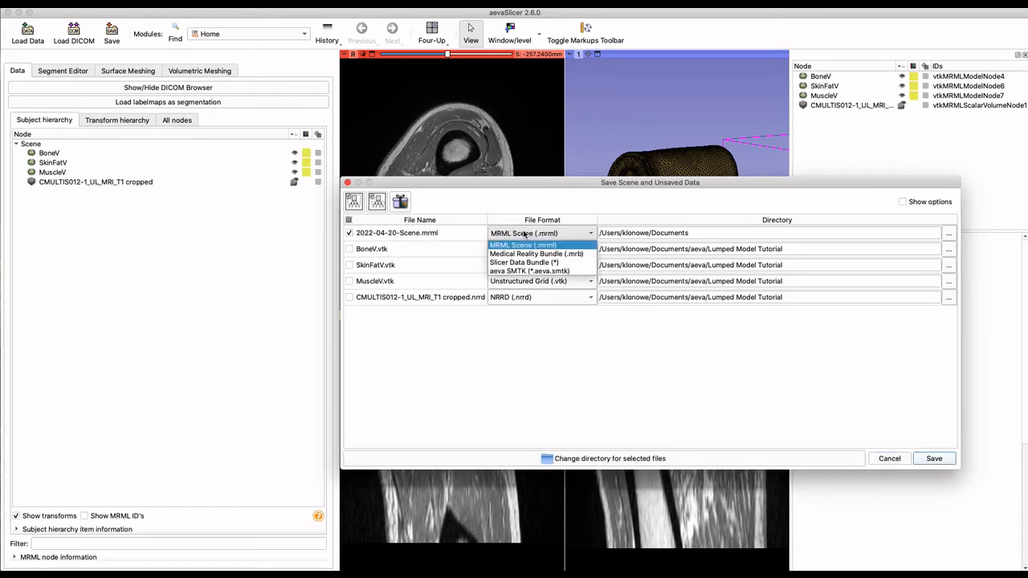
pyautogui.click(524, 272)
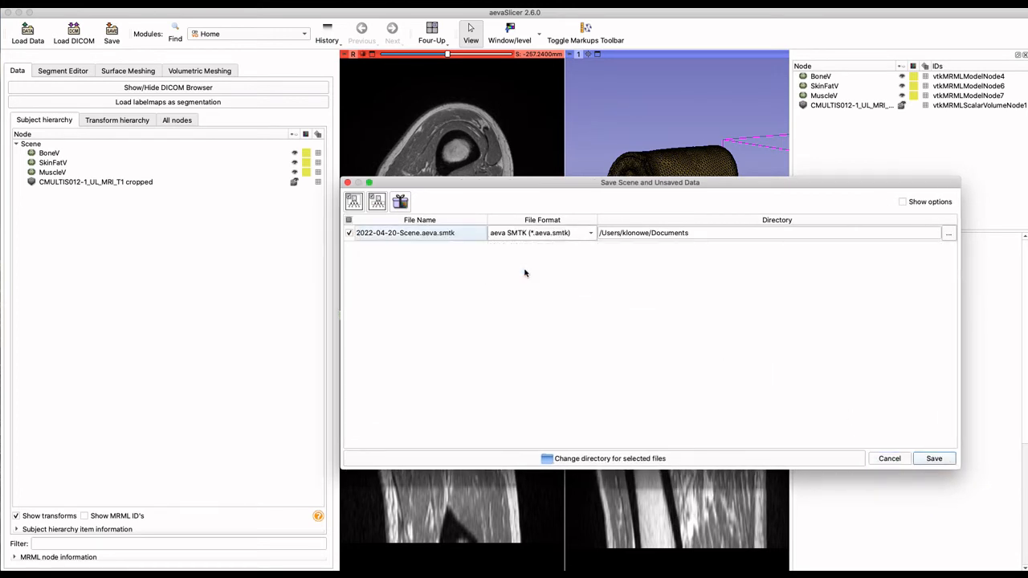
# Step: Change the destination directory of the SMTK scene file from Documents to the Downloads folder and save it
pyautogui.doubleClick(690, 233)
pyautogui.moveTo(689, 233); pyautogui.dragTo(660, 242)
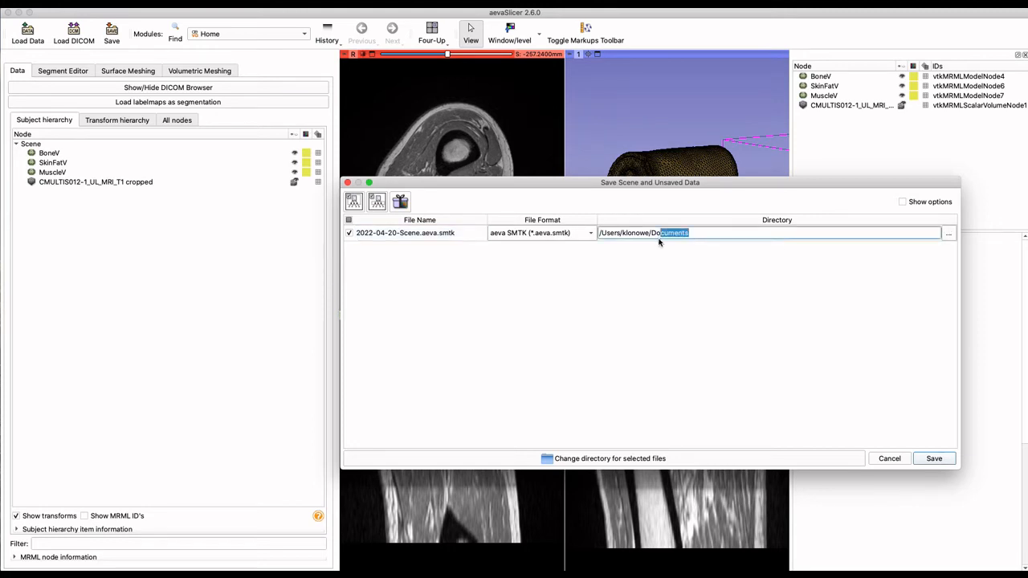
pyautogui.write('w')
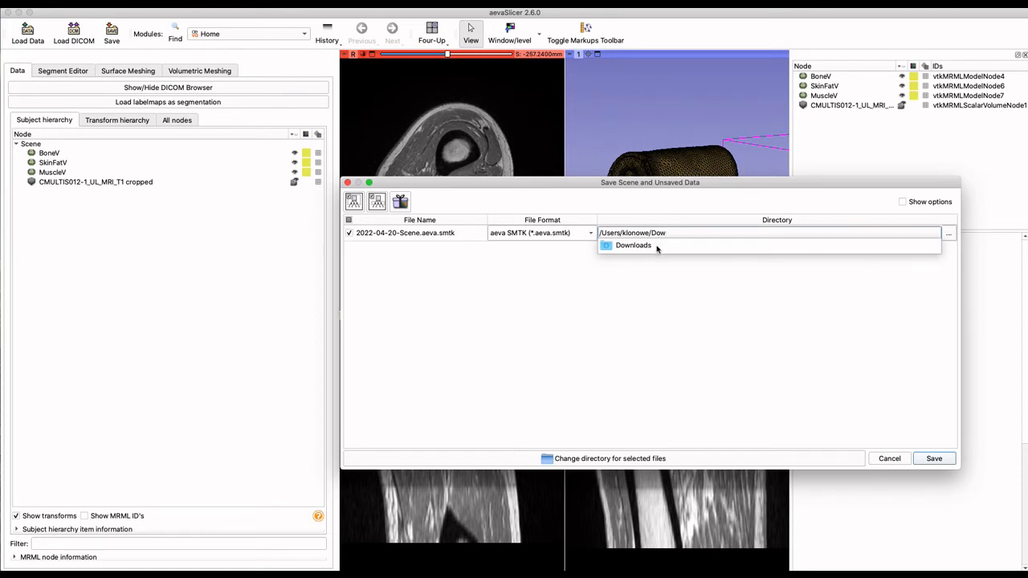
pyautogui.write('b')
pyautogui.press('BackSpace')
pyautogui.write('nloads')
pyautogui.click(725, 288)
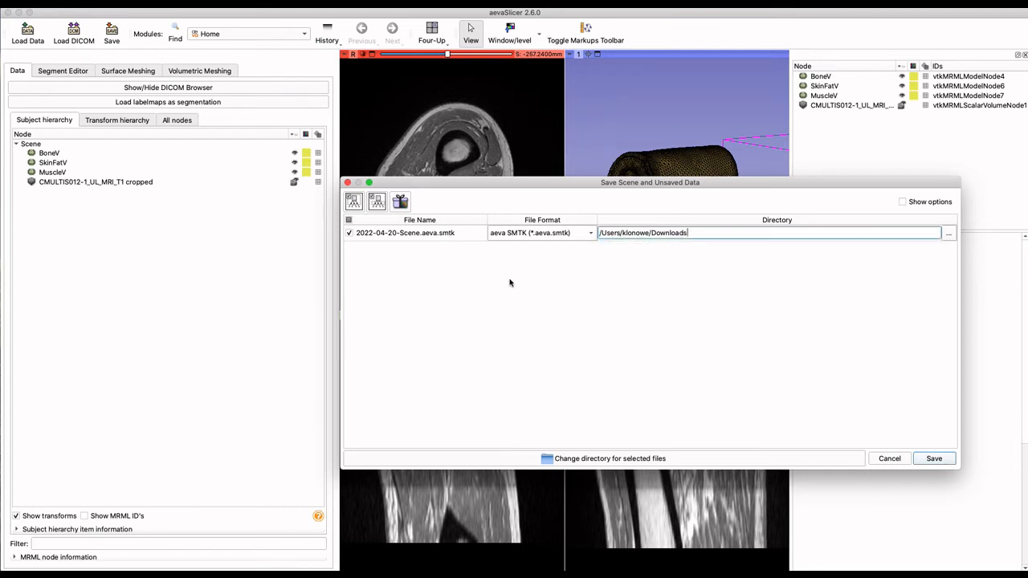
pyautogui.click(934, 460)
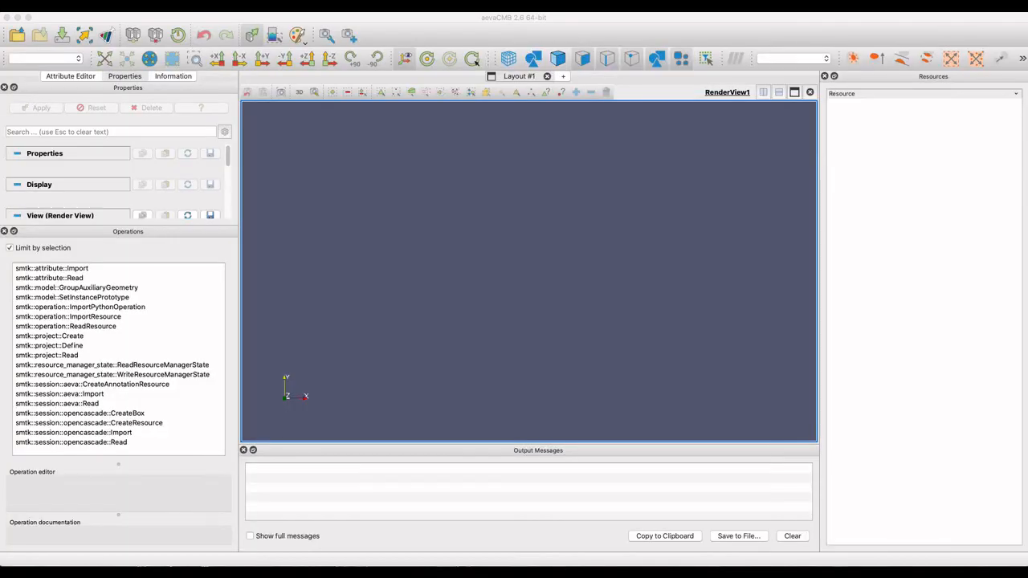
# Step: Switch to aevaCMB, load the recent file 2022-04-20-Scene.aeva.smtk, and view the imported model in 3D
pyautogui.click(544, 212)
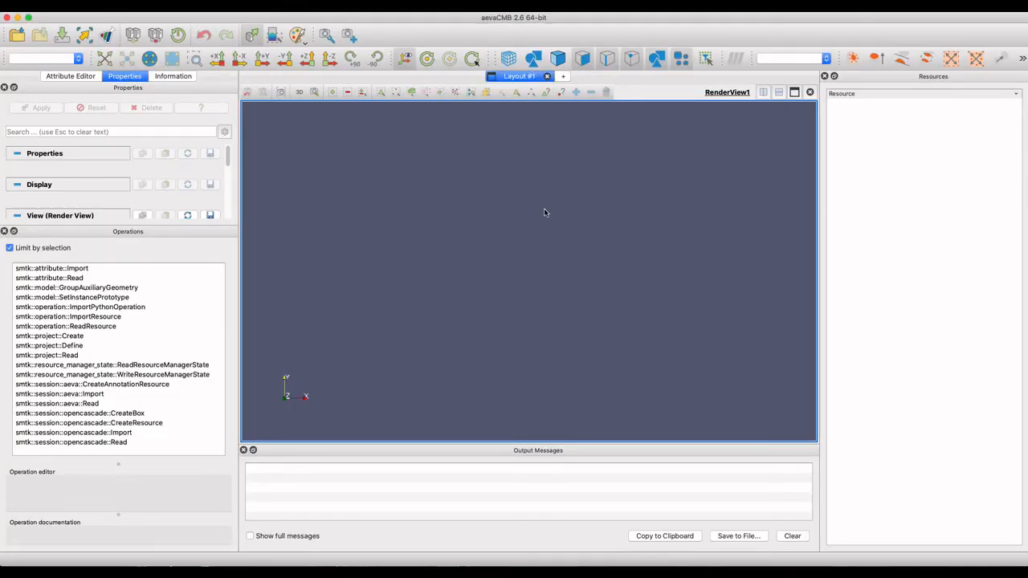
pyautogui.click(88, 2)
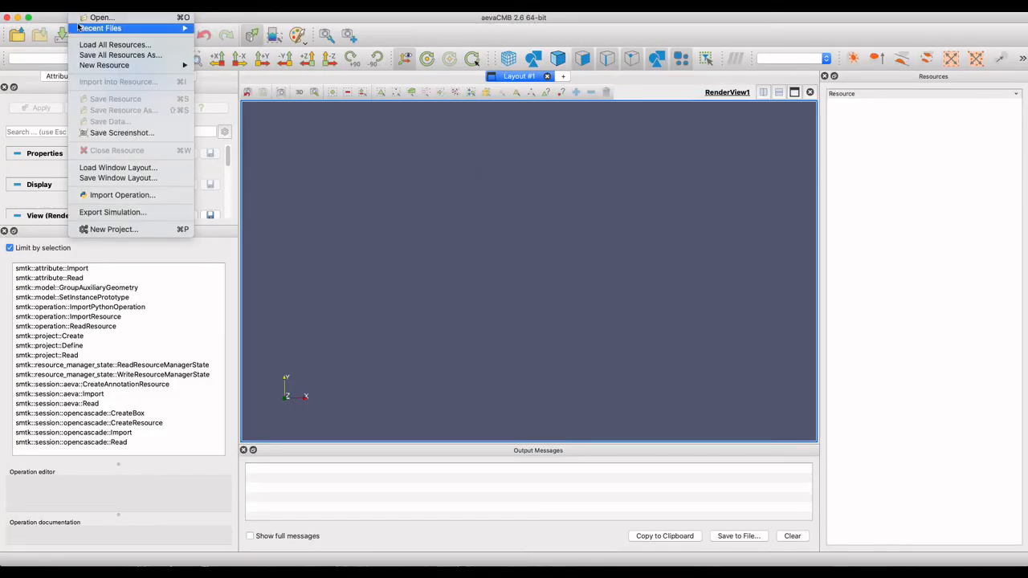
pyautogui.moveTo(128, 28)
pyautogui.click(310, 40)
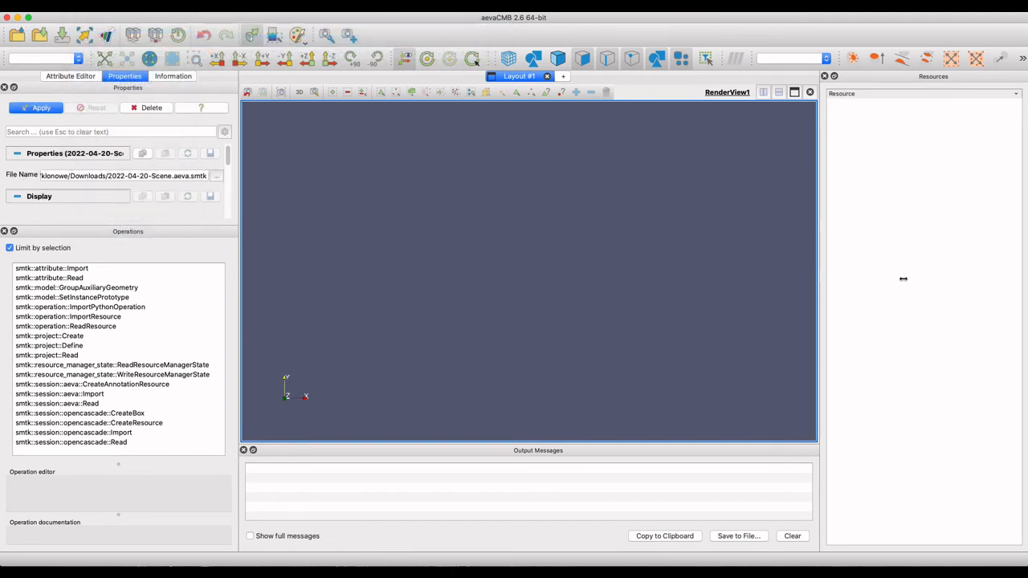
pyautogui.moveTo(564, 344); pyautogui.dragTo(445, 346)
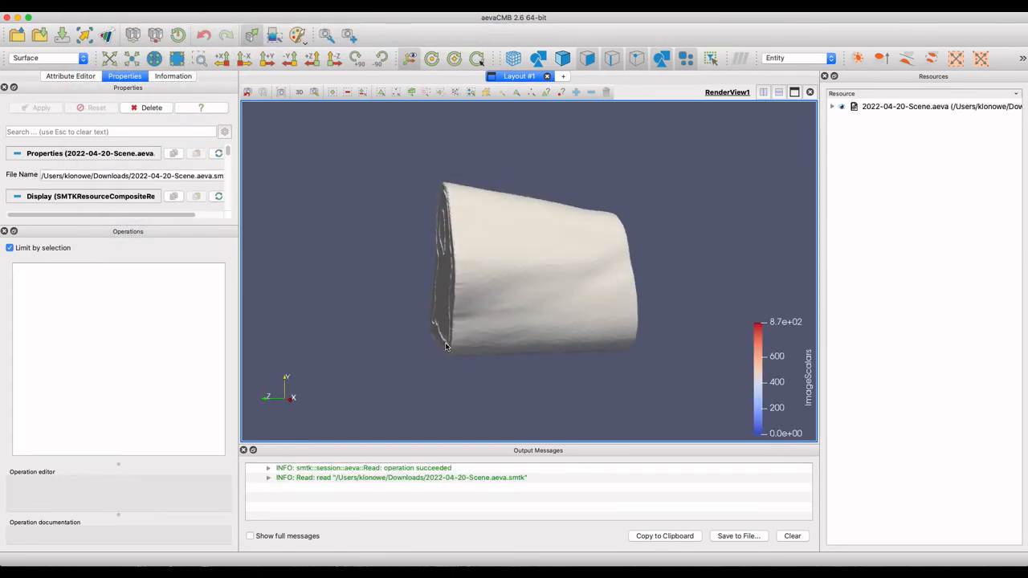
# Step: Expand MuscleV, SkinFatV and BoneV in the scene resource and examine the volume and surface under each
pyautogui.click(834, 109)
pyautogui.click(833, 107)
pyautogui.click(842, 121)
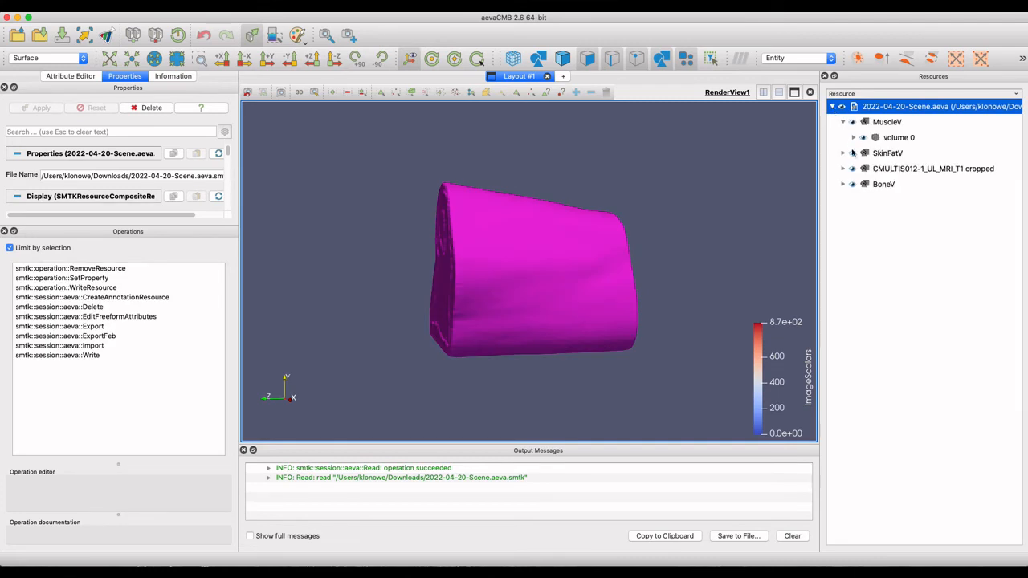
pyautogui.click(843, 152)
pyautogui.click(846, 200)
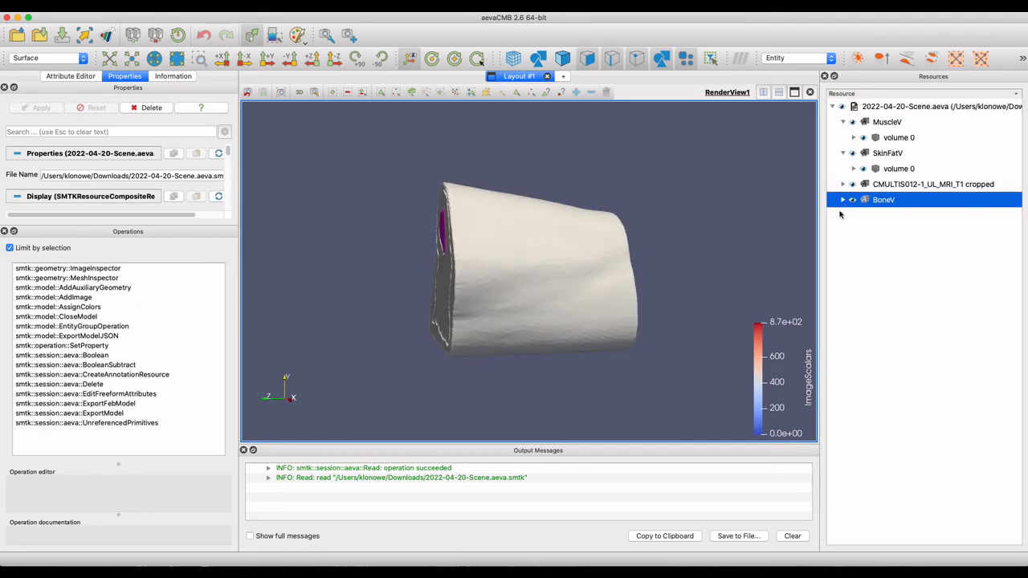
pyautogui.click(843, 200)
pyautogui.click(853, 215)
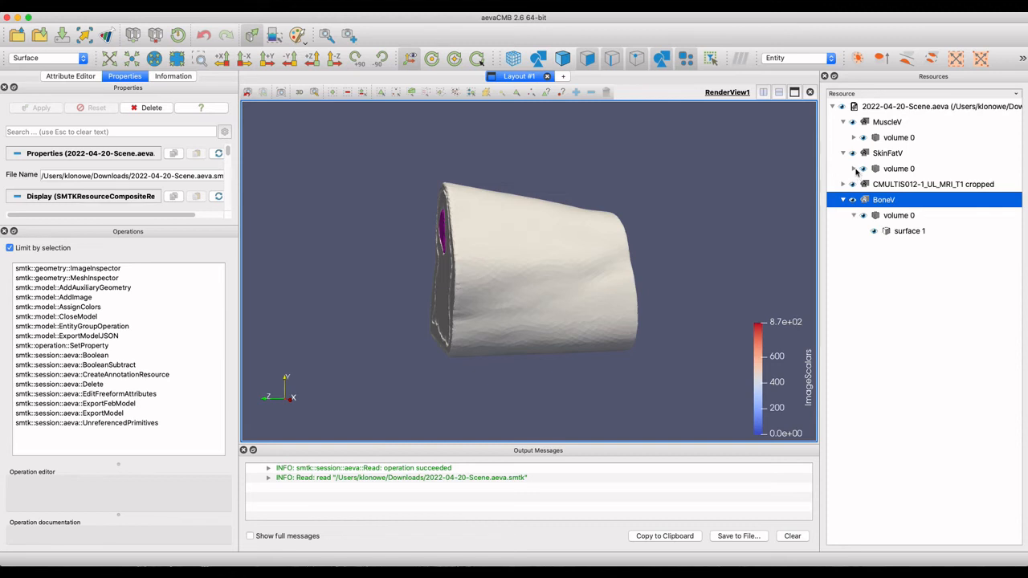
pyautogui.click(853, 168)
pyautogui.click(853, 137)
pyautogui.click(877, 154)
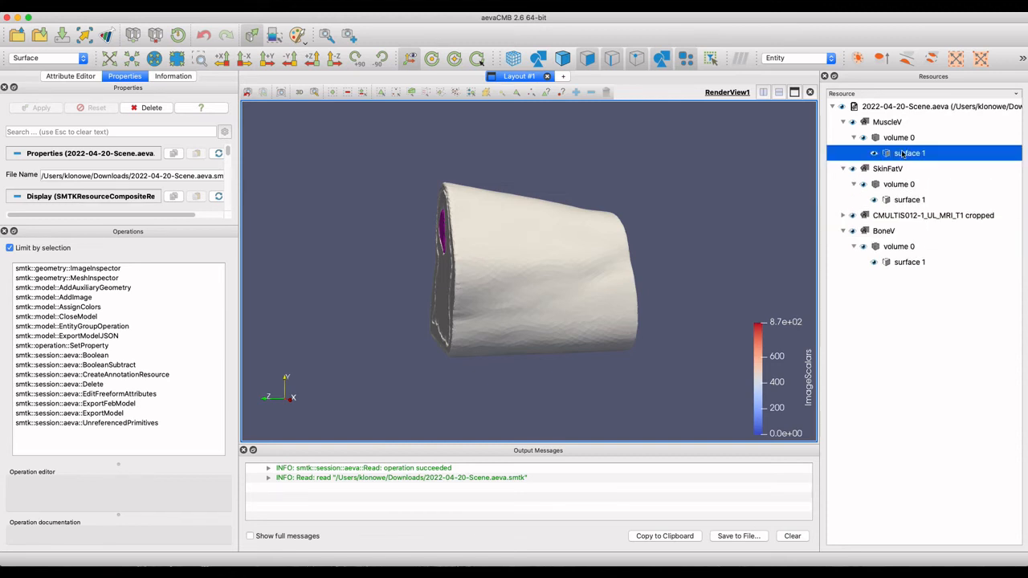
pyautogui.click(907, 260)
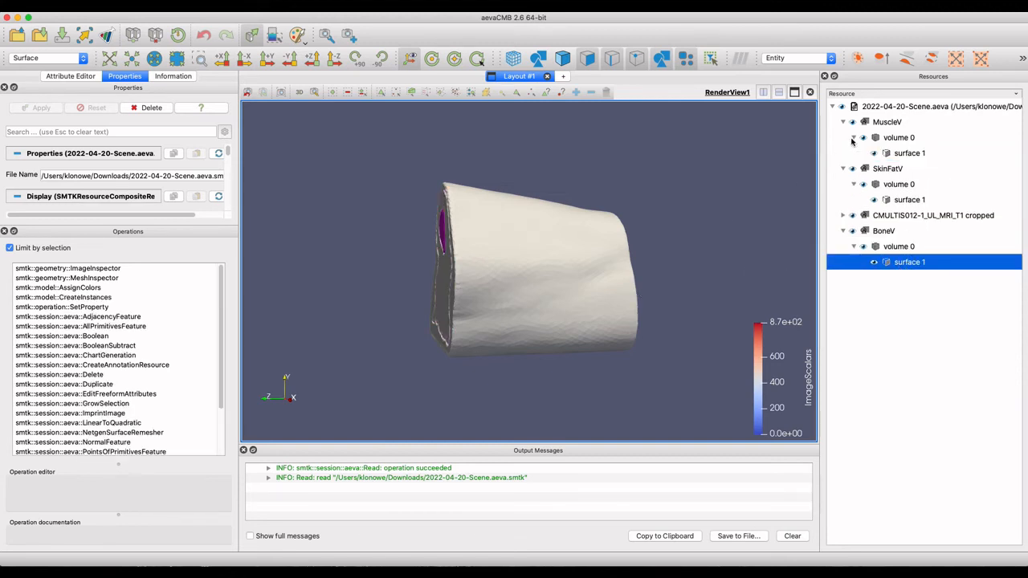
# Step: Hide the MuscleV and SkinFatV models so that only the BoneV mesh is displayed in the render view
pyautogui.click(853, 122)
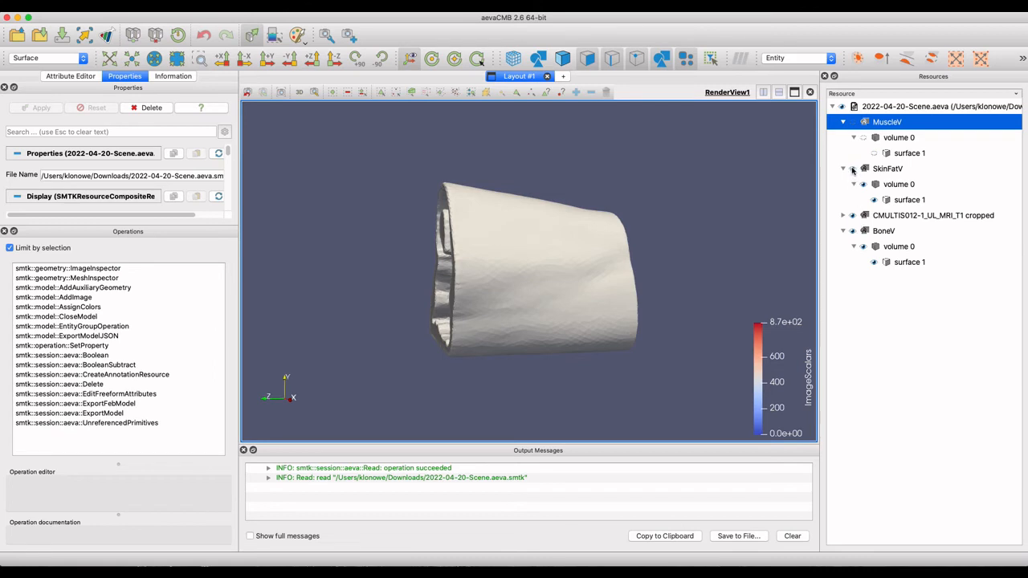
pyautogui.click(854, 169)
pyautogui.click(636, 335)
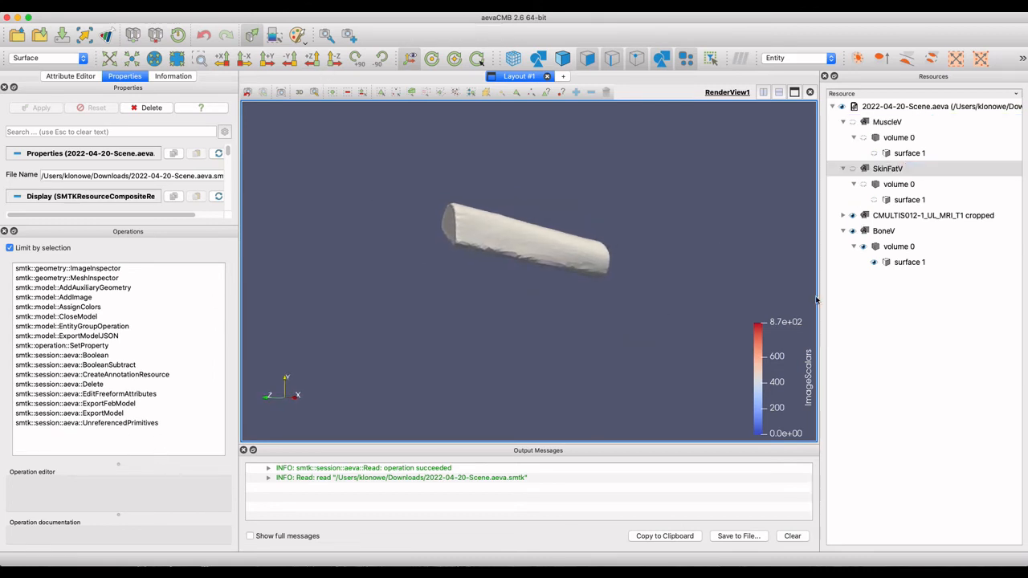
# Step: Set up a ProximityFeature operation with MuscleV's surface 1 as source and the first surface 1 entry as target
pyautogui.click(907, 263)
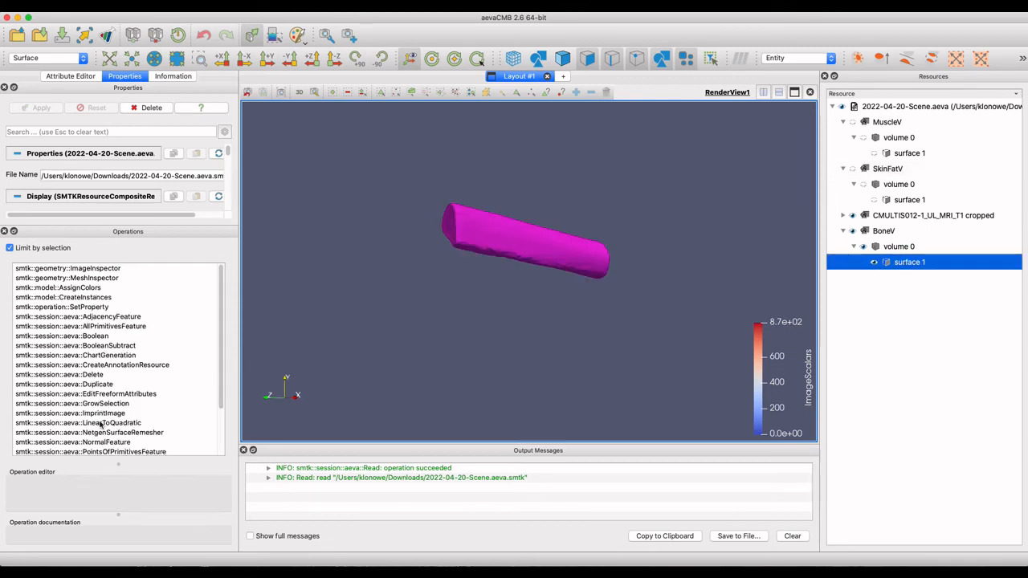
pyautogui.scroll(-3, 104, 422)
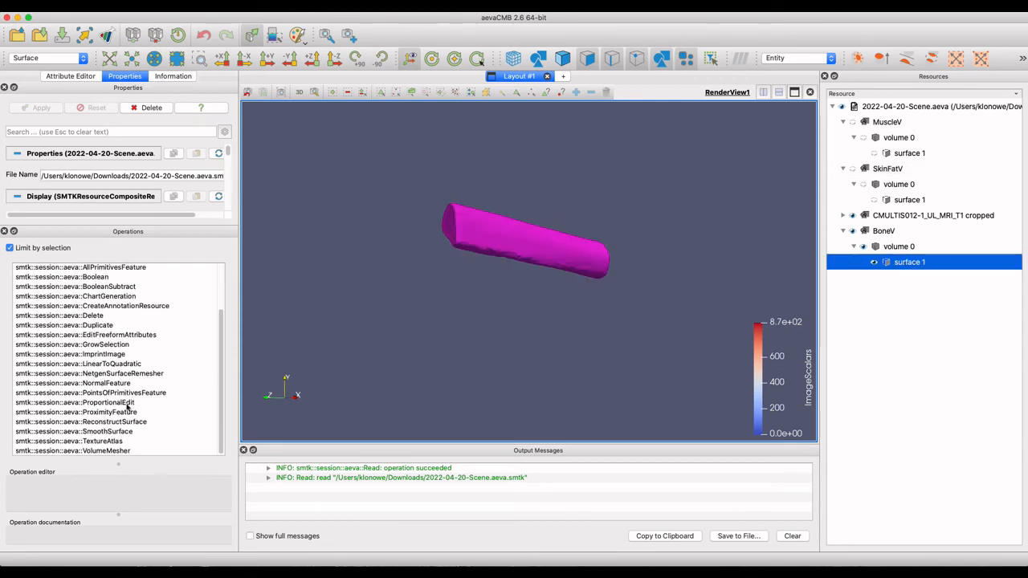
pyautogui.doubleClick(127, 412)
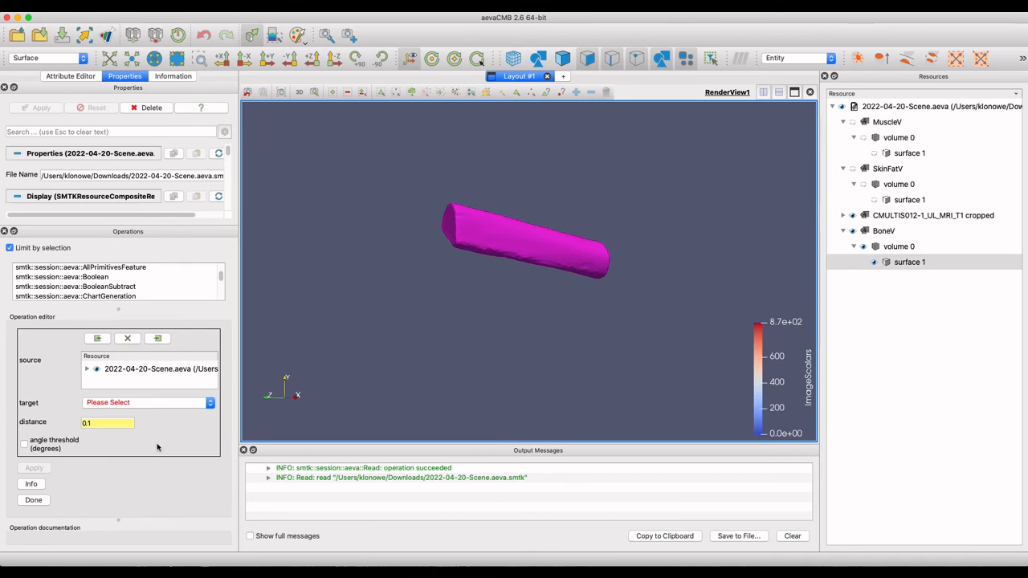
pyautogui.click(86, 369)
pyautogui.scroll(-3, 118, 384)
pyautogui.scroll(3, 107, 383)
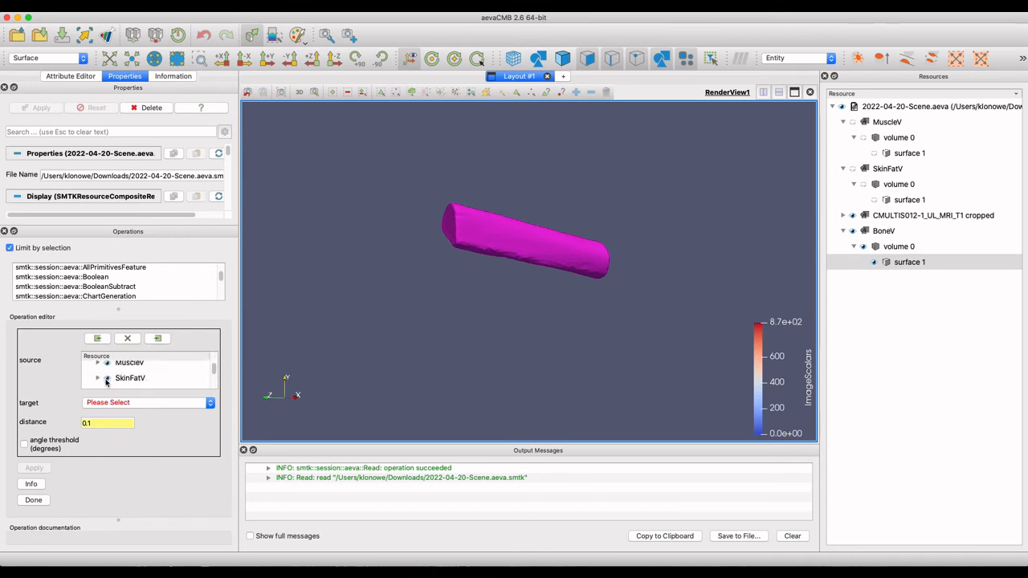
pyautogui.scroll(-2, 106, 384)
pyautogui.scroll(2, 102, 379)
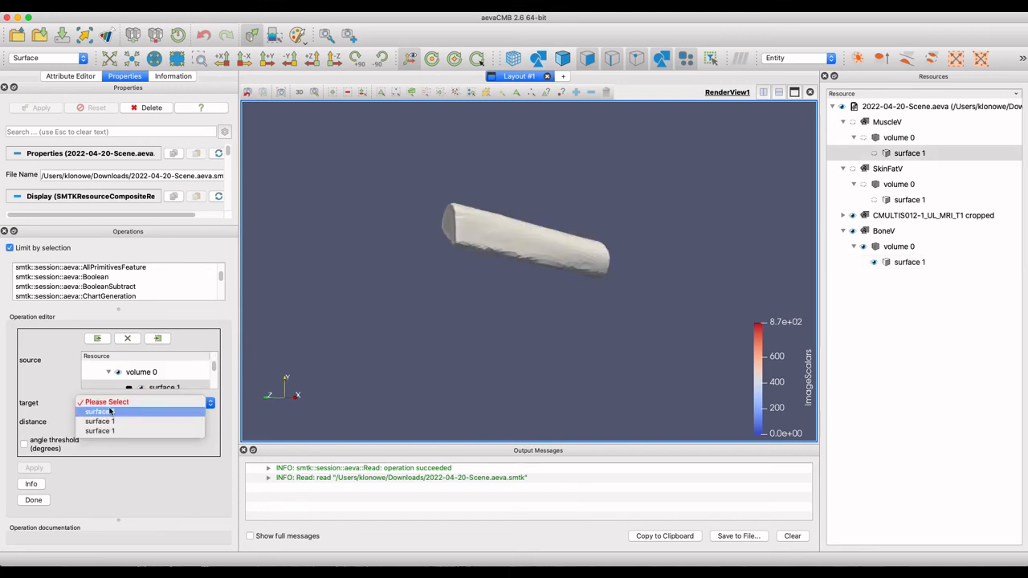
pyautogui.click(111, 413)
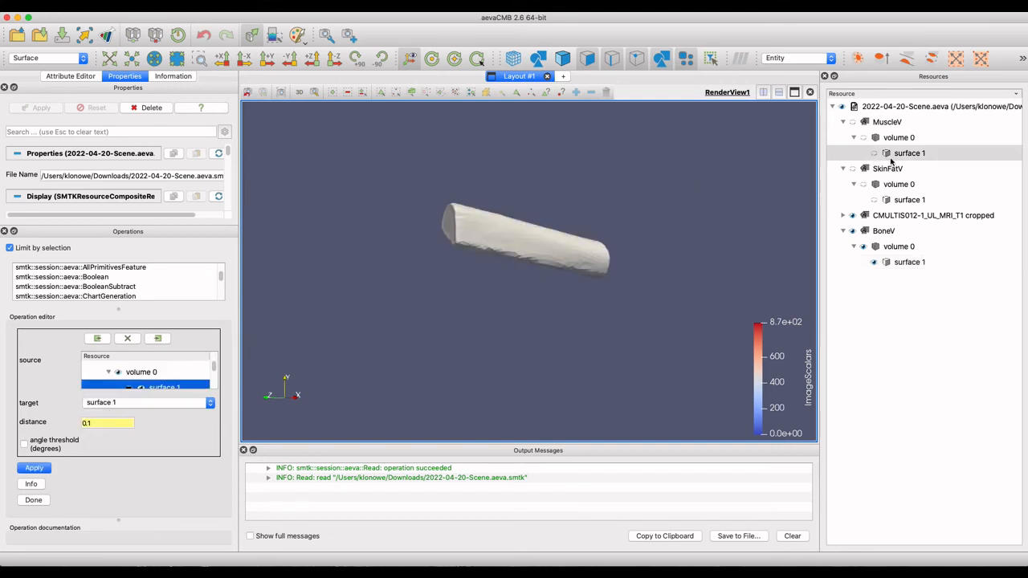
pyautogui.click(873, 154)
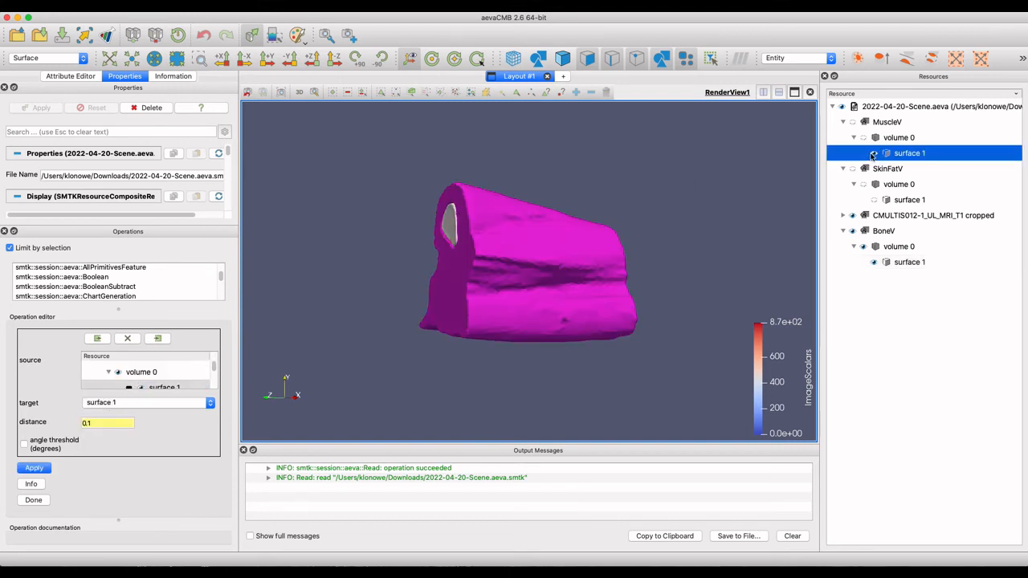
# Step: Run the ProximityFeature operation with a distance of 1 and duplicate the selected muscle surface primitives
pyautogui.click(111, 423)
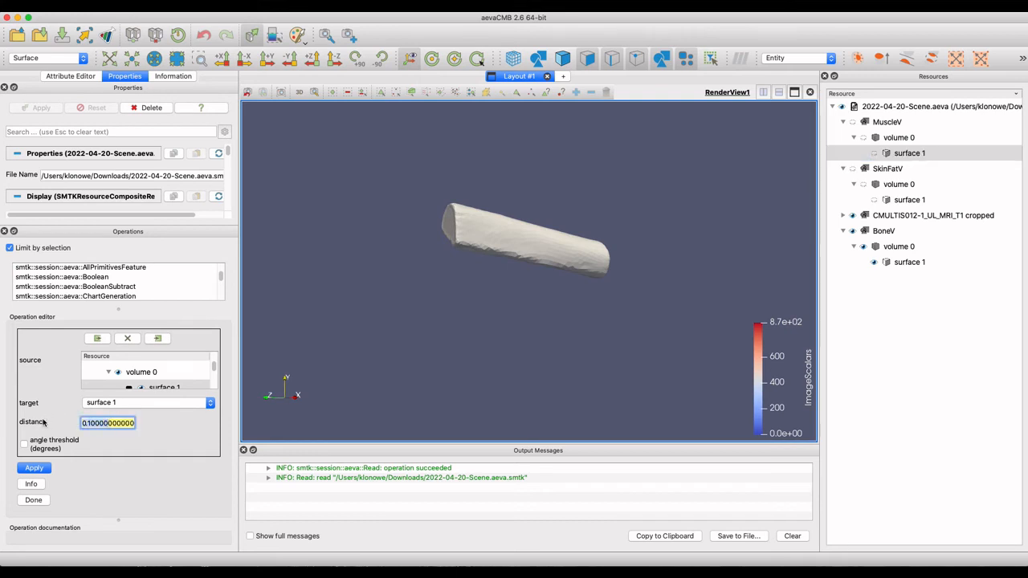
pyautogui.write('1.')
pyautogui.scroll(-2, 188, 386)
pyautogui.scroll(2, 187, 386)
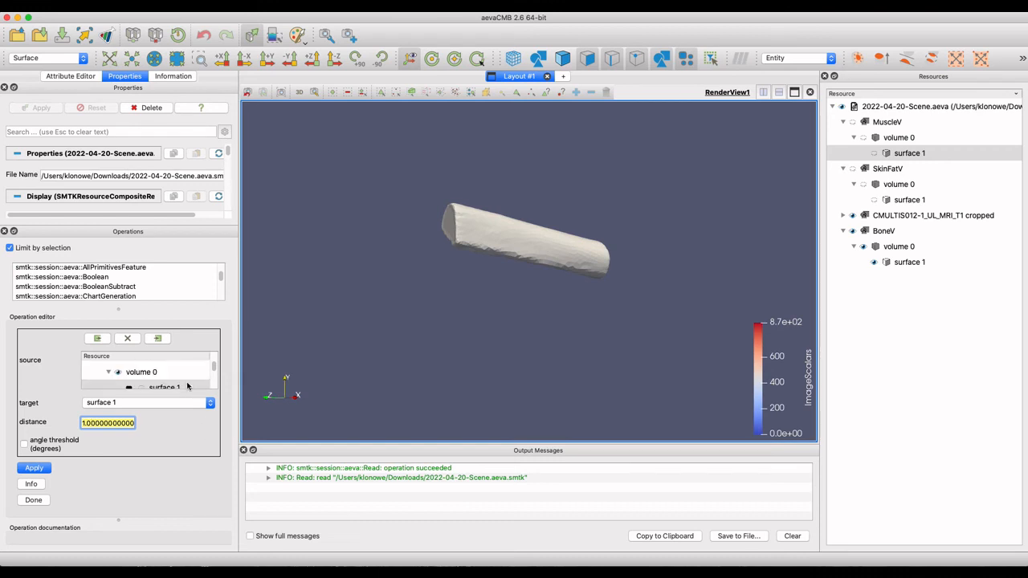
pyautogui.click(46, 469)
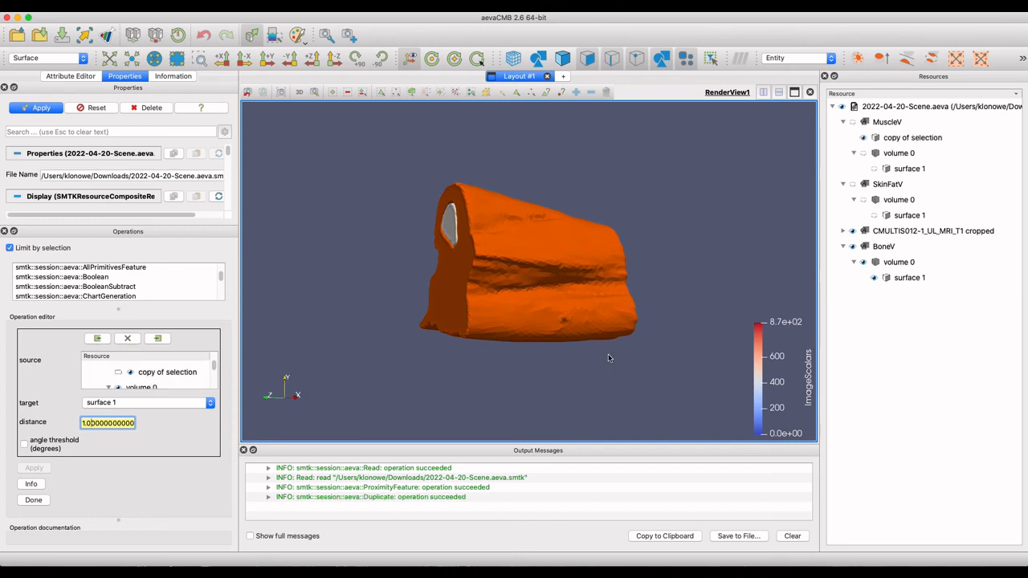
# Step: Assign the light turquoise color #a7fff2 to the duplicated selection under MuscleV
pyautogui.click(864, 138)
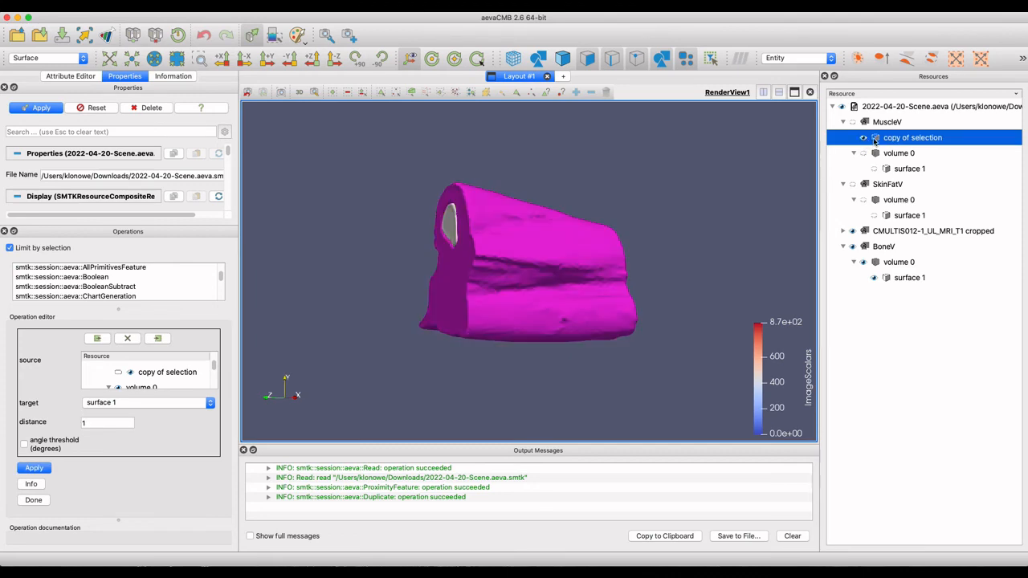
pyautogui.click(875, 140)
pyautogui.click(565, 229)
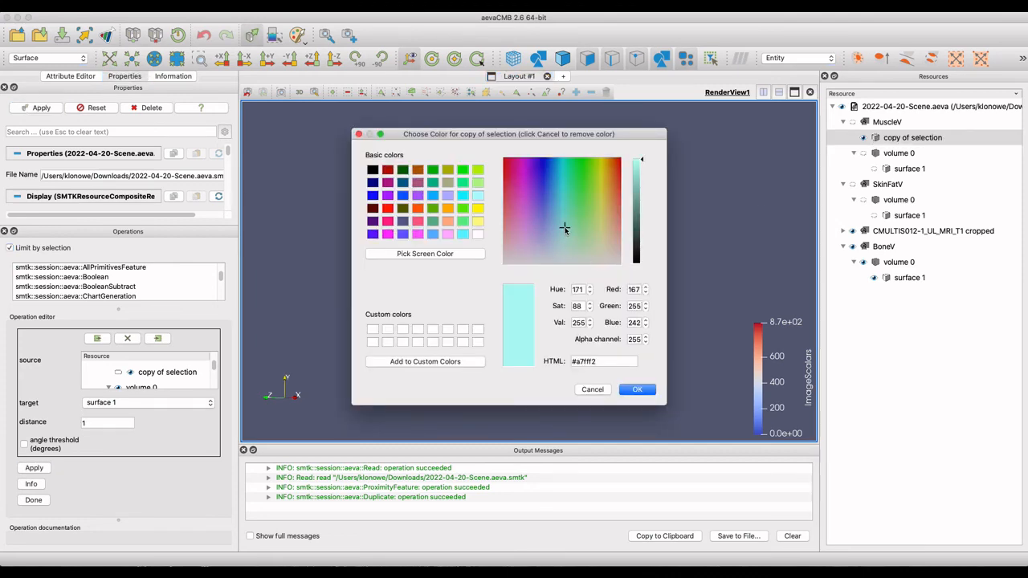
pyautogui.click(631, 389)
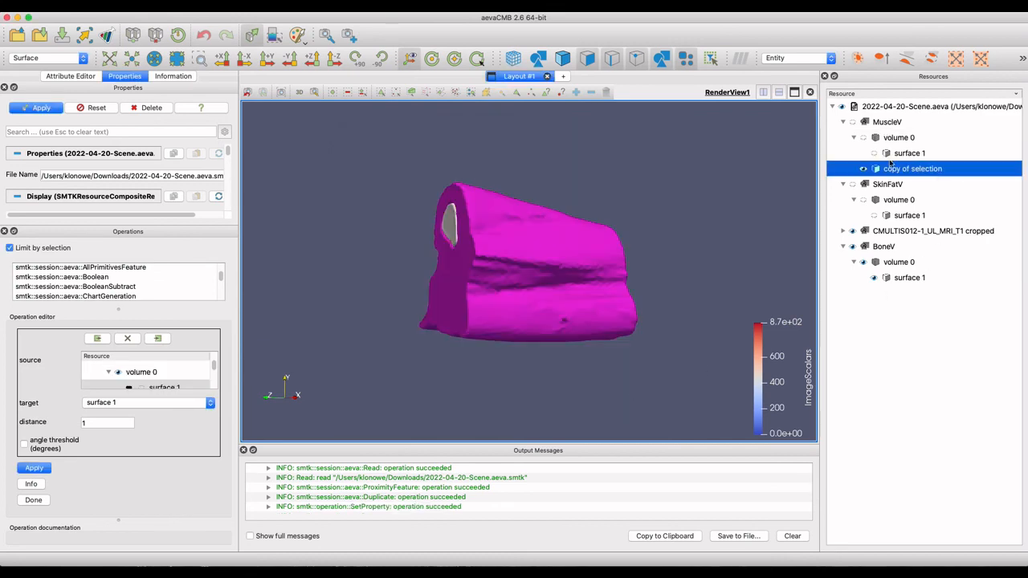
# Step: Hide BoneV and select the points of the duplicated muscle surface's primitives
pyautogui.click(857, 247)
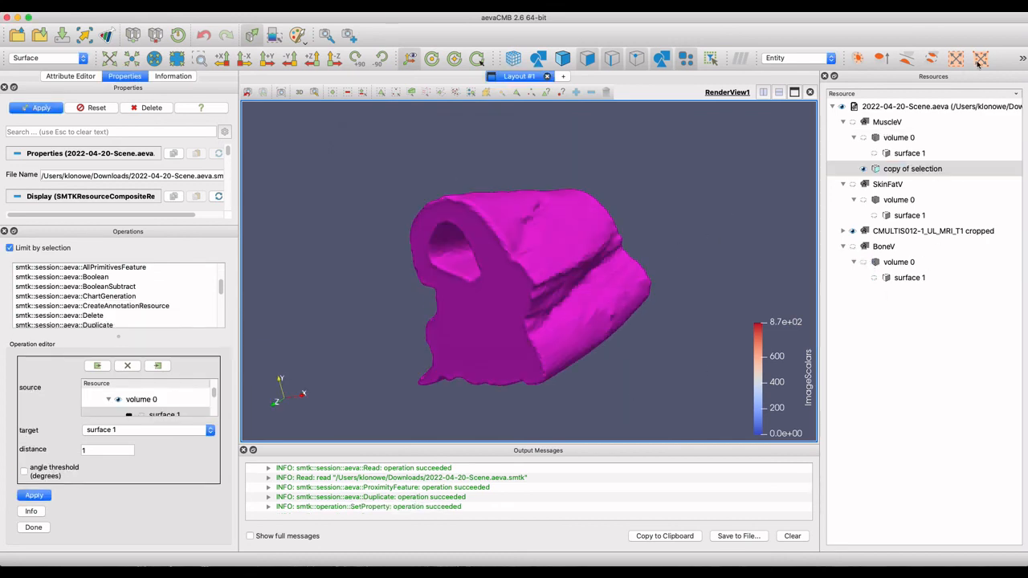
pyautogui.click(980, 59)
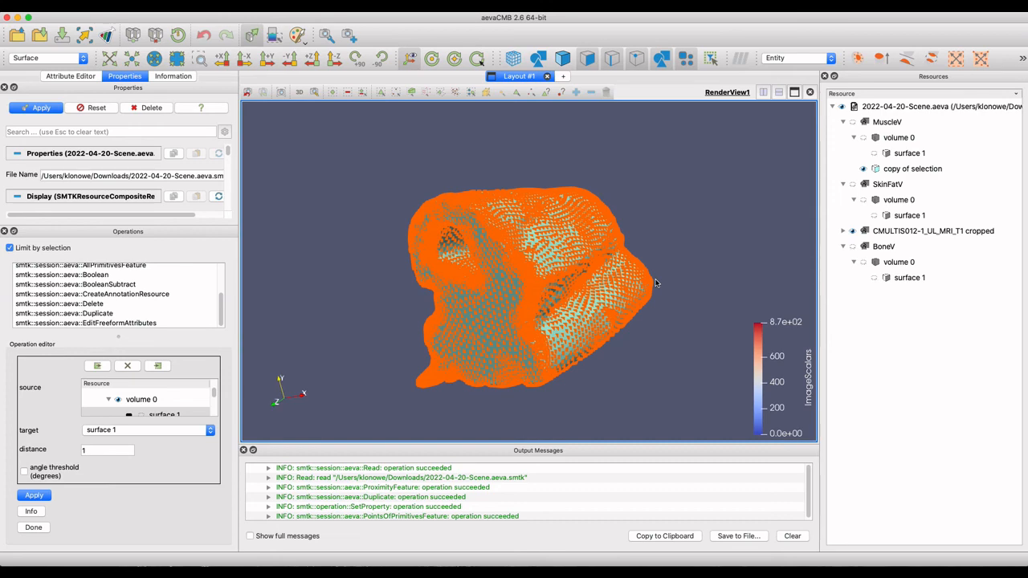
# Step: Hide the cropped UL_MRI_T1 image so that only the duplicated muscle surface is displayed
pyautogui.moveTo(699, 193)
pyautogui.mouseDown()
pyautogui.moveTo(738, 173)
pyautogui.moveTo(693, 179)
pyautogui.mouseUp()
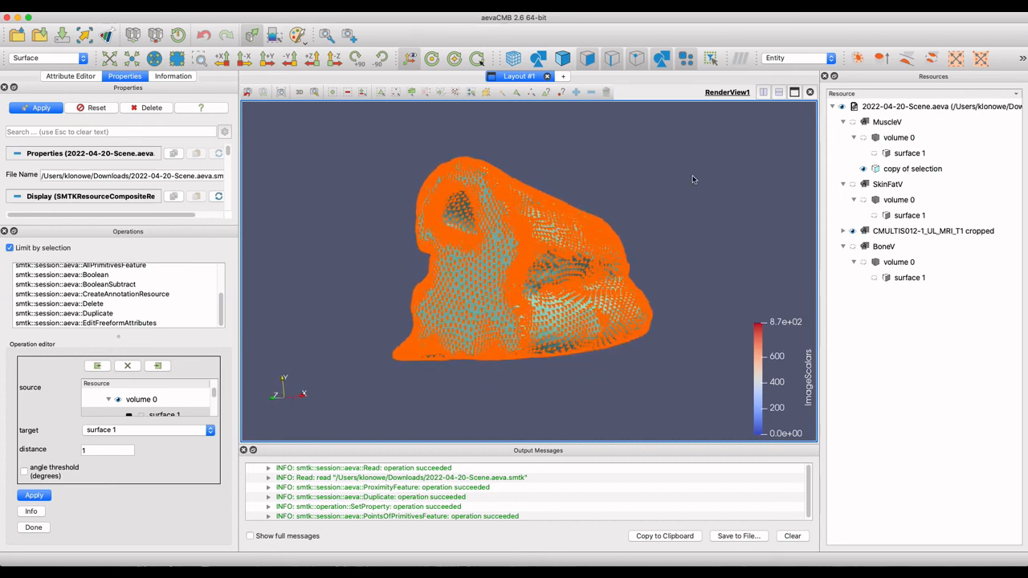
pyautogui.click(856, 238)
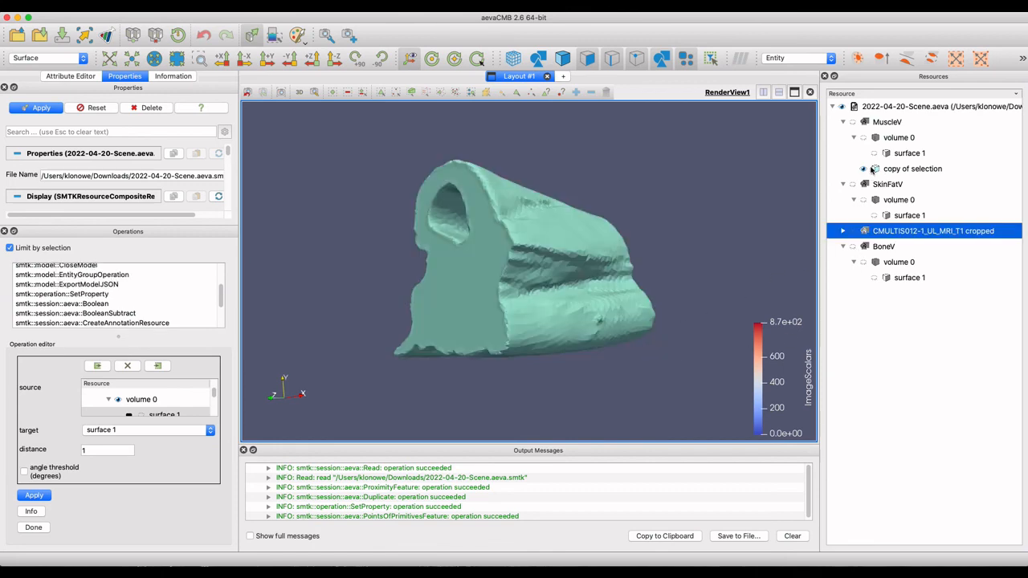
# Step: Select the points of the duplicated muscle surface's primitives and duplicate that point selection under MuscleV
pyautogui.click(913, 167)
pyautogui.click(981, 60)
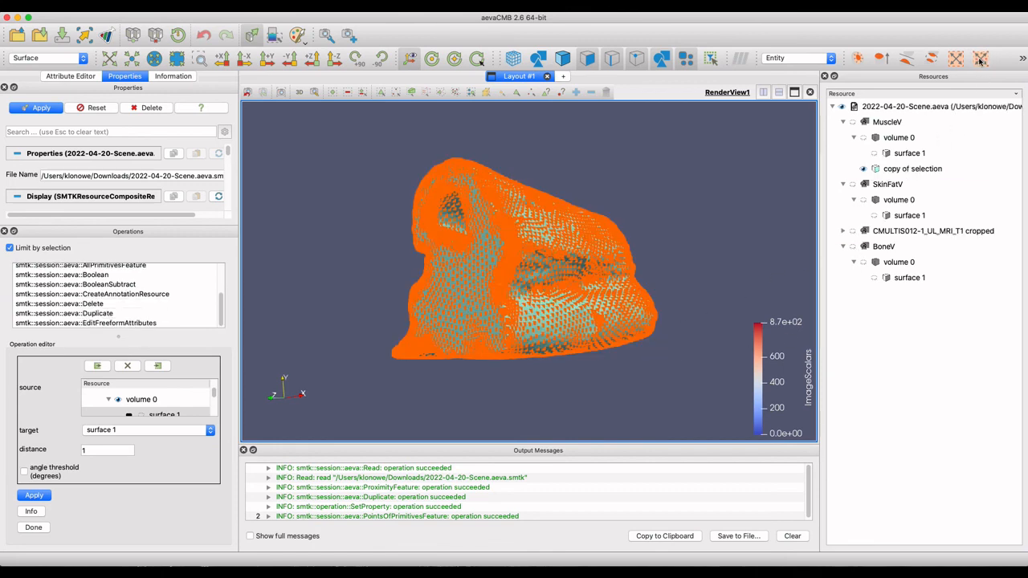
pyautogui.moveTo(678, 293); pyautogui.dragTo(587, 322)
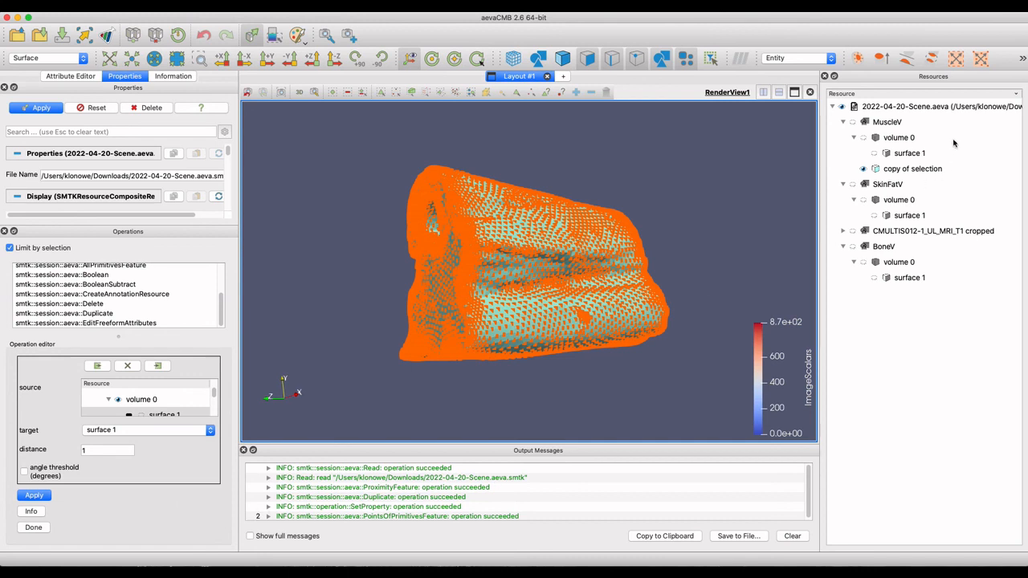
pyautogui.click(1023, 58)
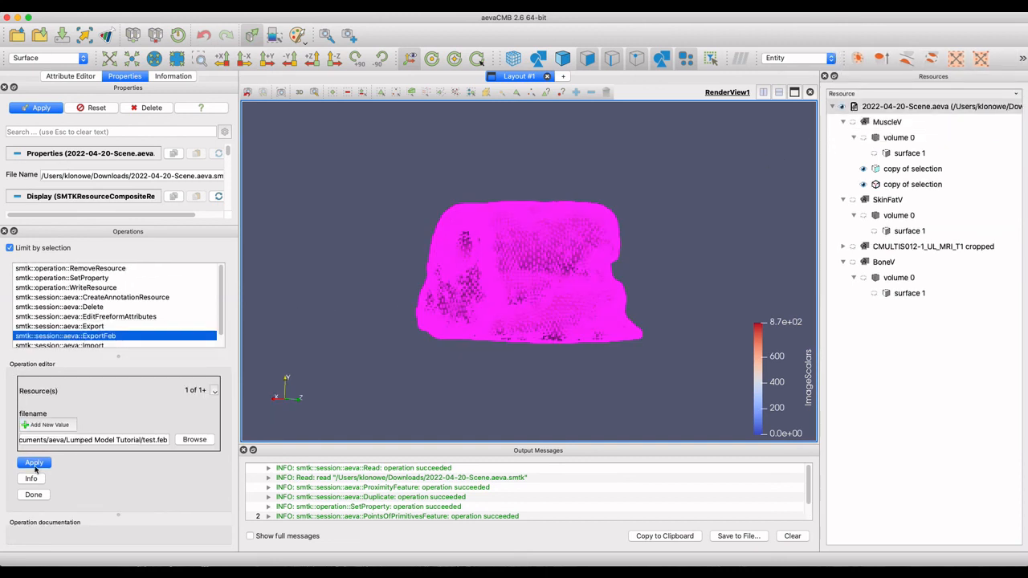
# Step: Run the ExportFeb operation to write test.feb in the Lumped Model Tutorial folder, and review the output messages
pyautogui.click(35, 465)
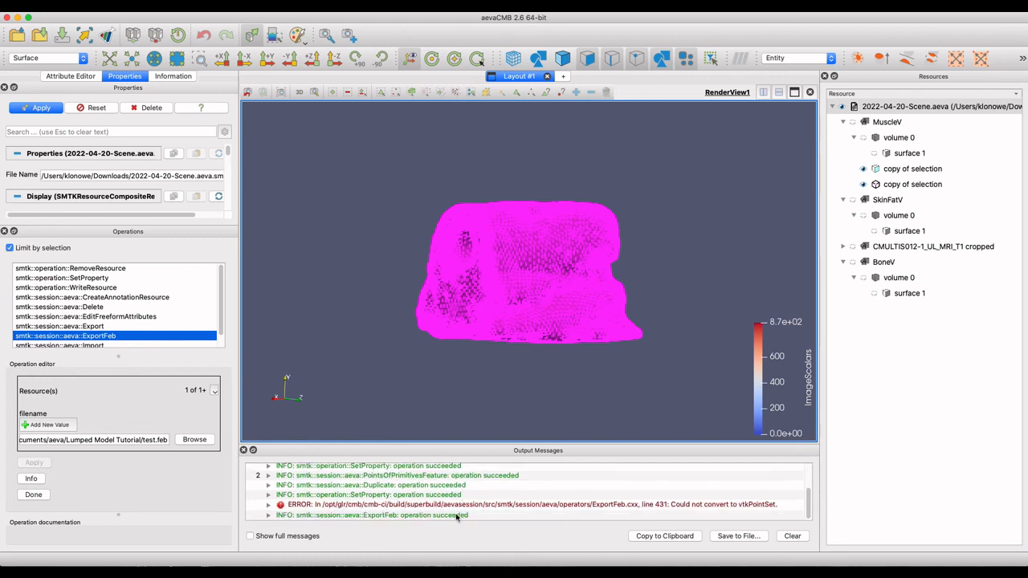
pyautogui.scroll(2, 480, 503)
pyautogui.scroll(1, 482, 501)
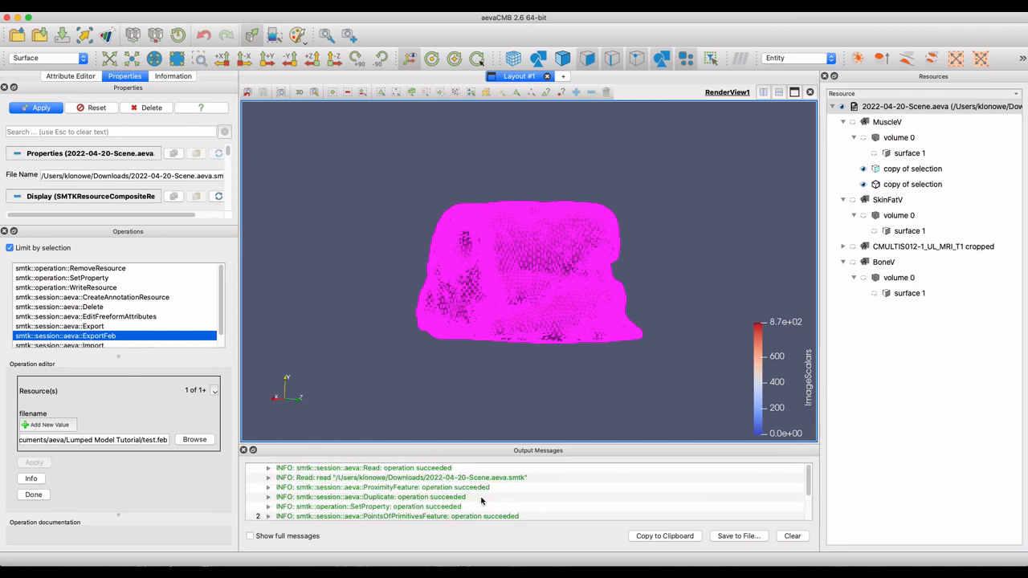